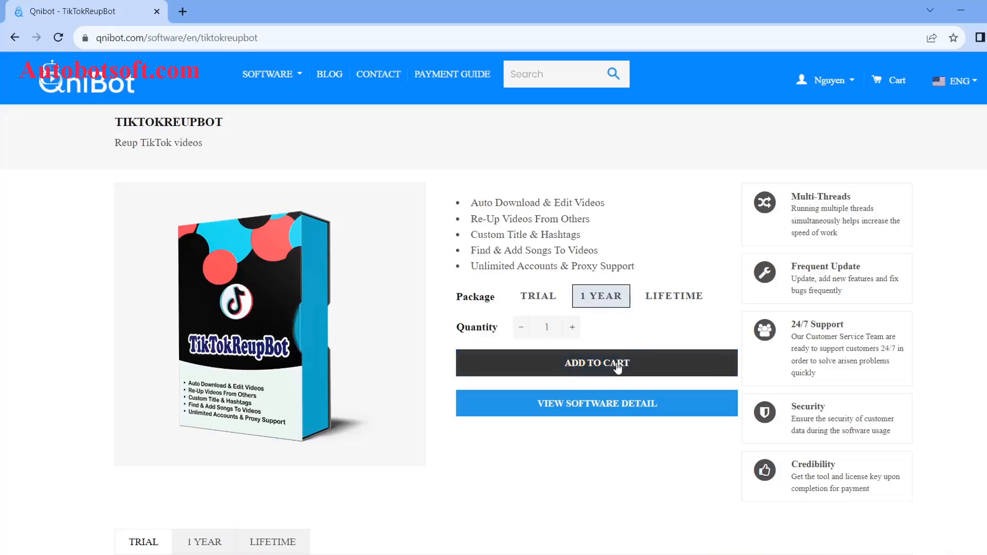
Add the TikTokReupBot 1 Year package to the cart, confirm the $300.00 total, and open the account menu.
click(622, 363)
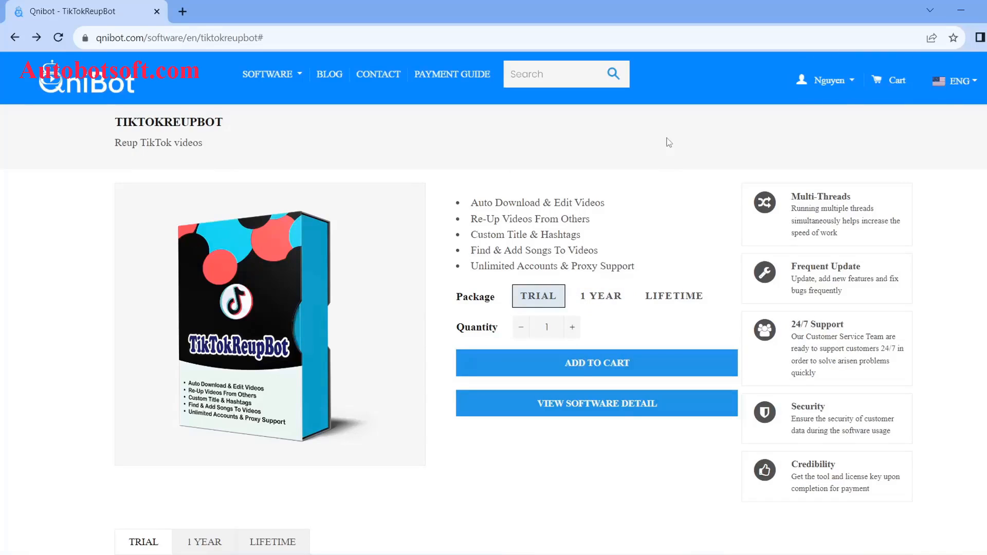
click(891, 84)
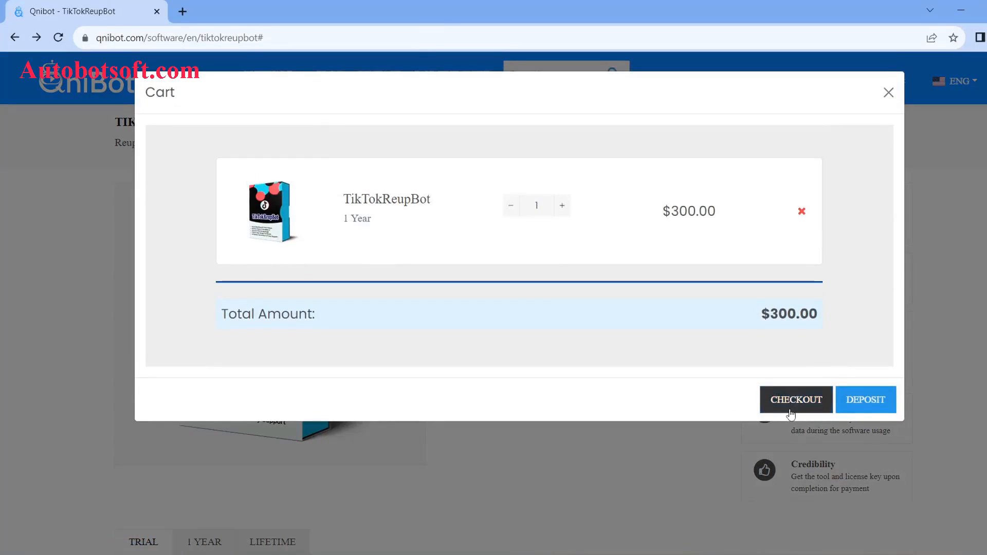
click(795, 406)
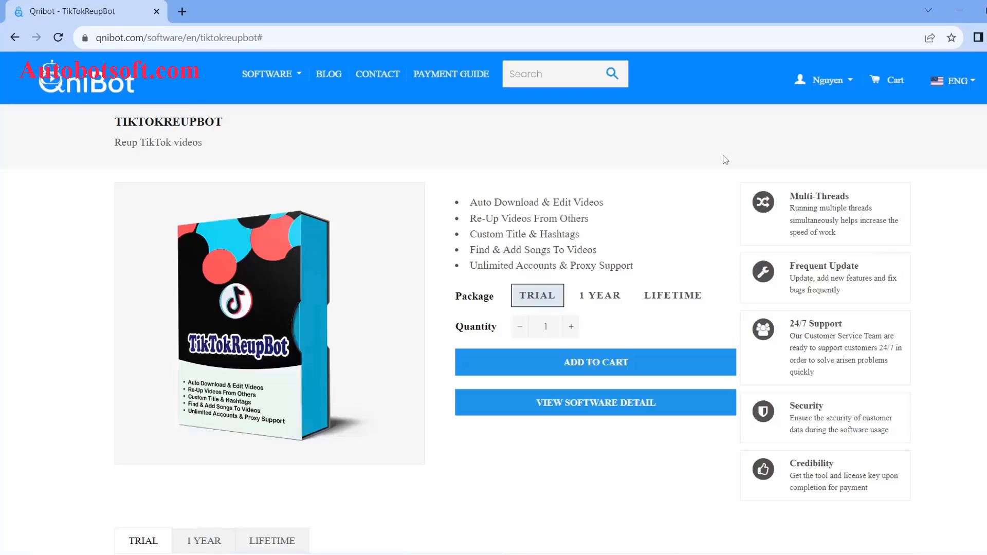
click(851, 88)
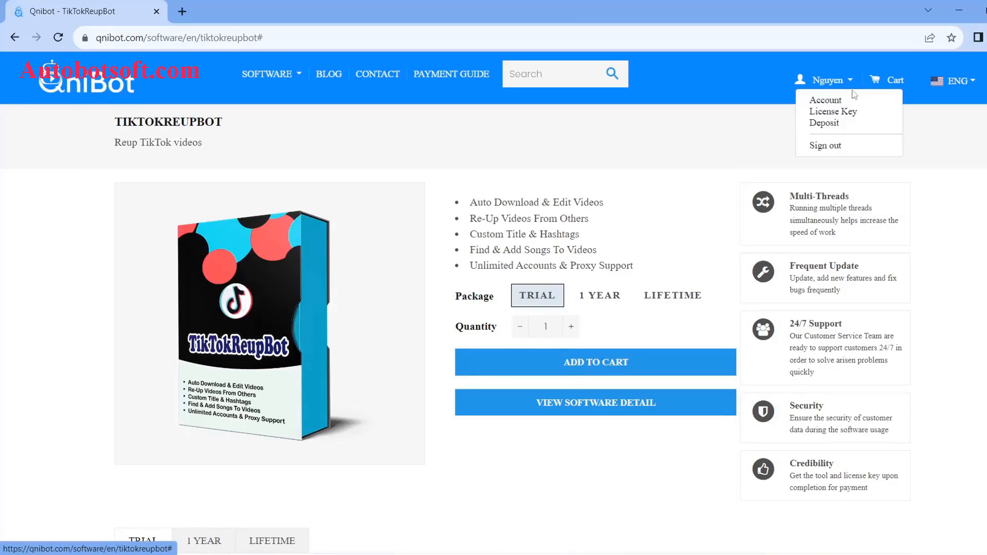
Go to the License Key list and highlight the TikTokReupBot key in row 1.
click(845, 113)
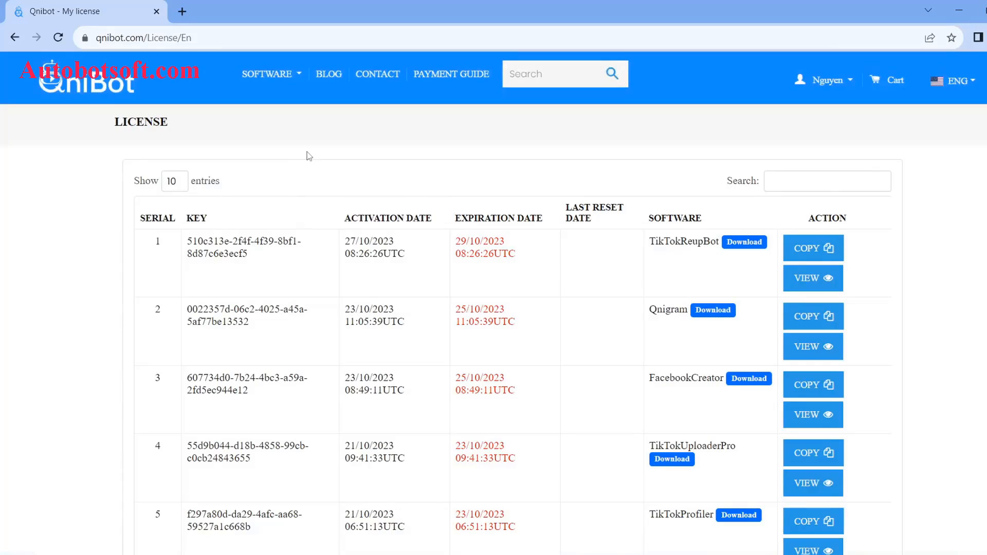
drag(249, 255, 187, 243)
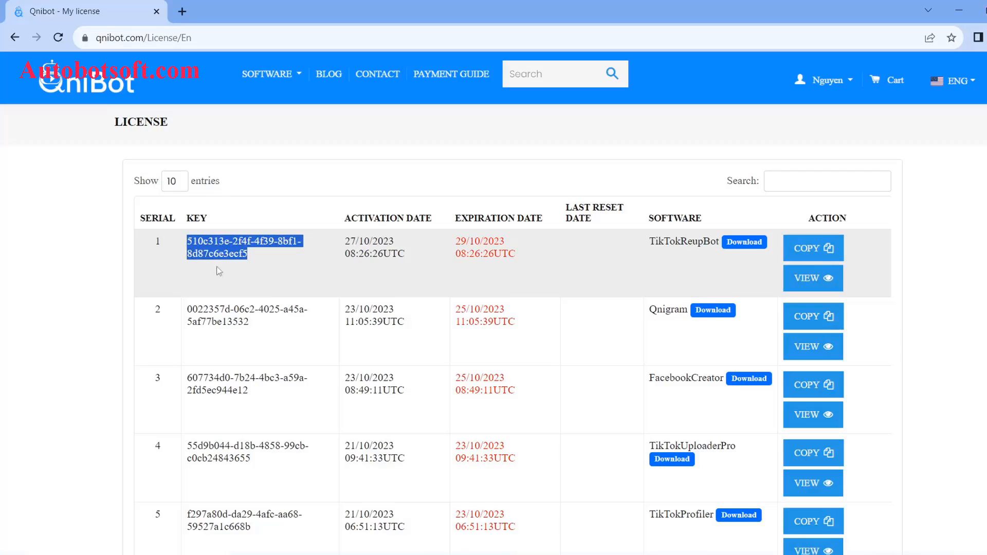
click(740, 255)
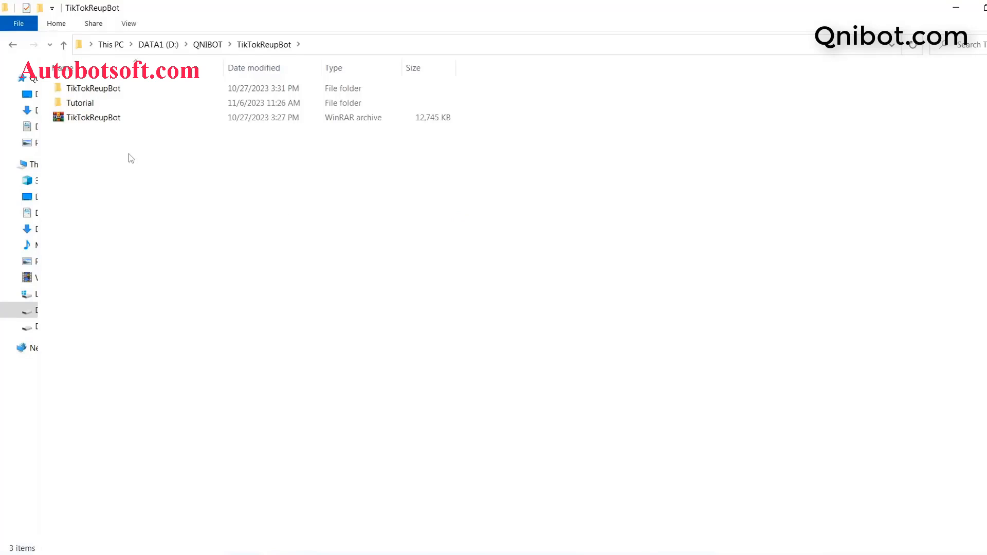
Extract TikTokReupBot.rar here and run TikTokReupBot.exe from the extracted TikTokReupBot folder.
click(99, 122)
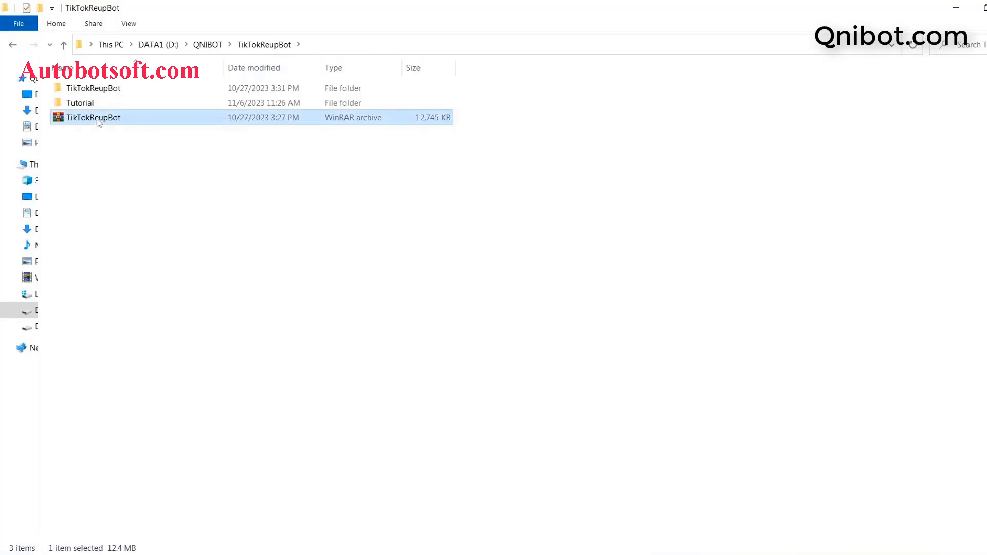
right_click(99, 122)
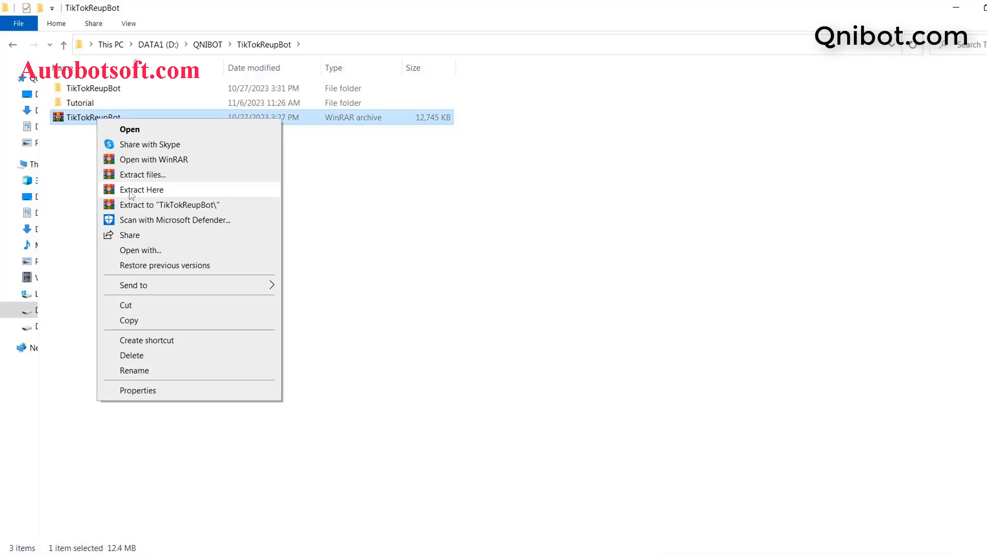
click(84, 136)
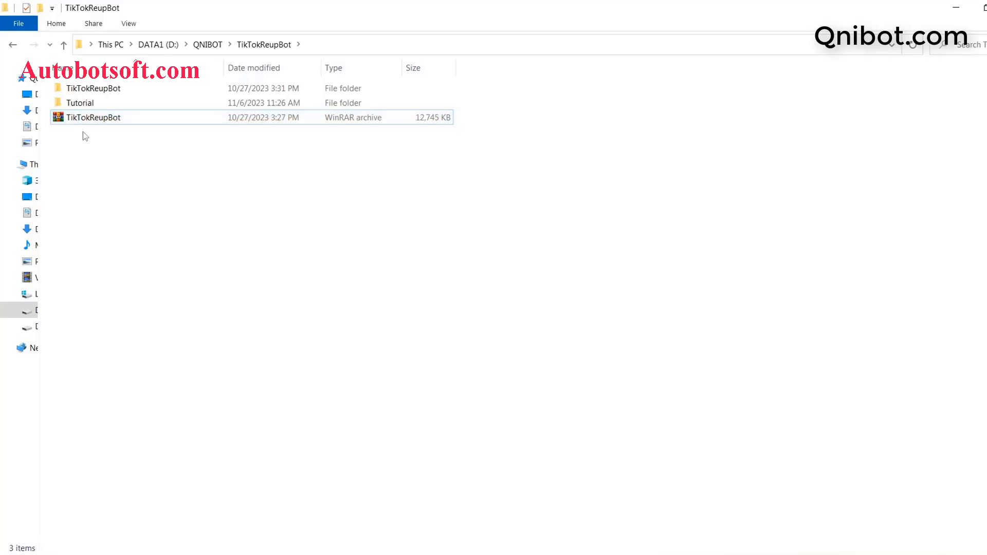
double_click(93, 90)
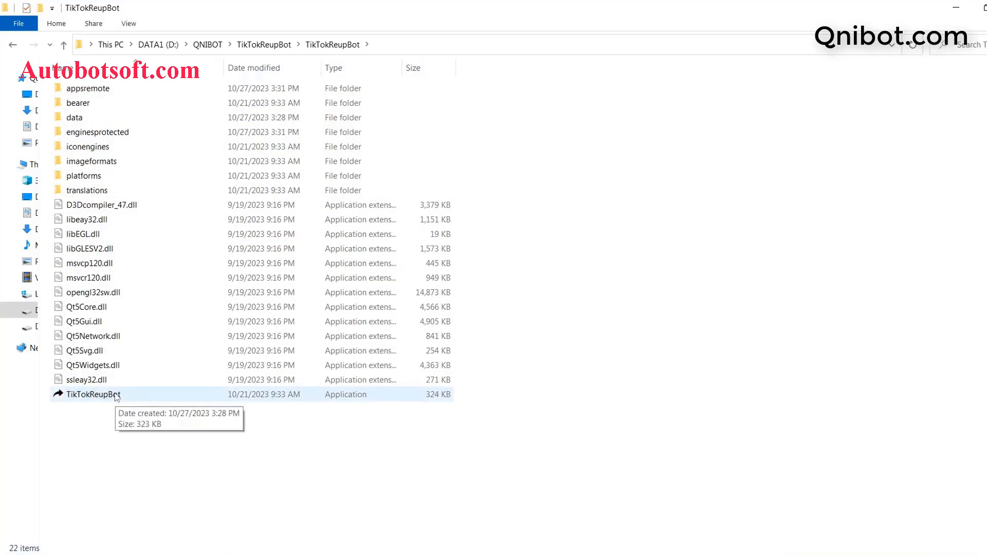
double_click(93, 395)
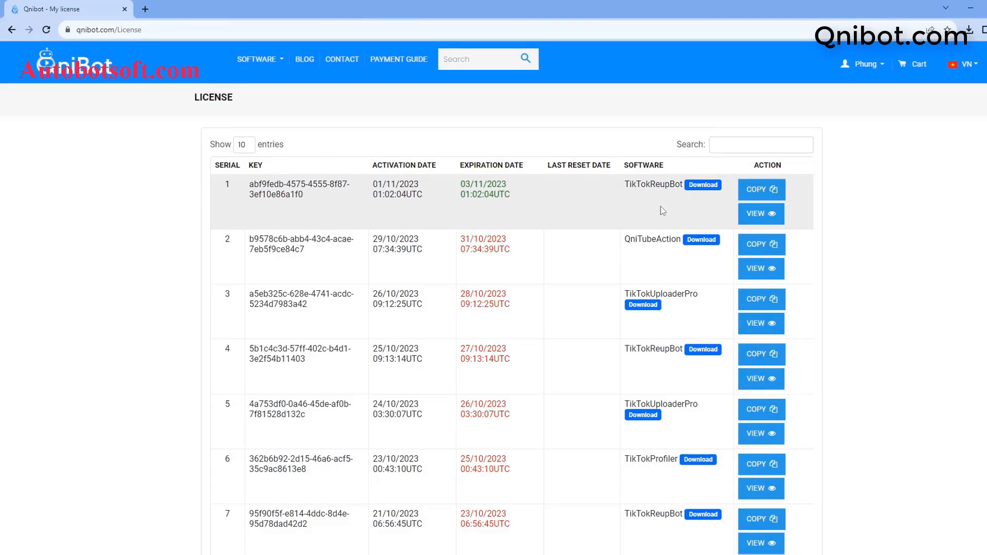
Copy the row-1 TikTokReupBot licence key and dismiss the Copied! alert.
click(752, 190)
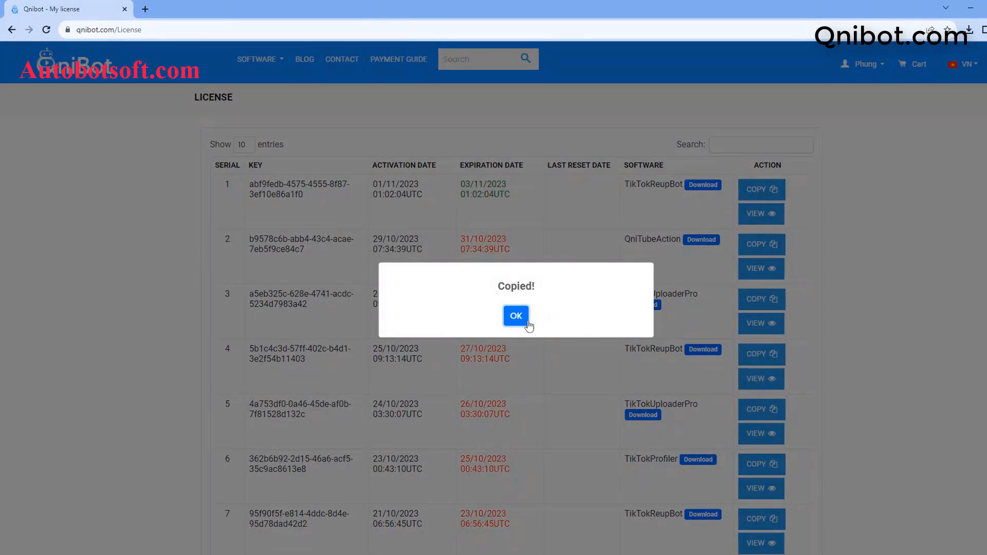
click(516, 317)
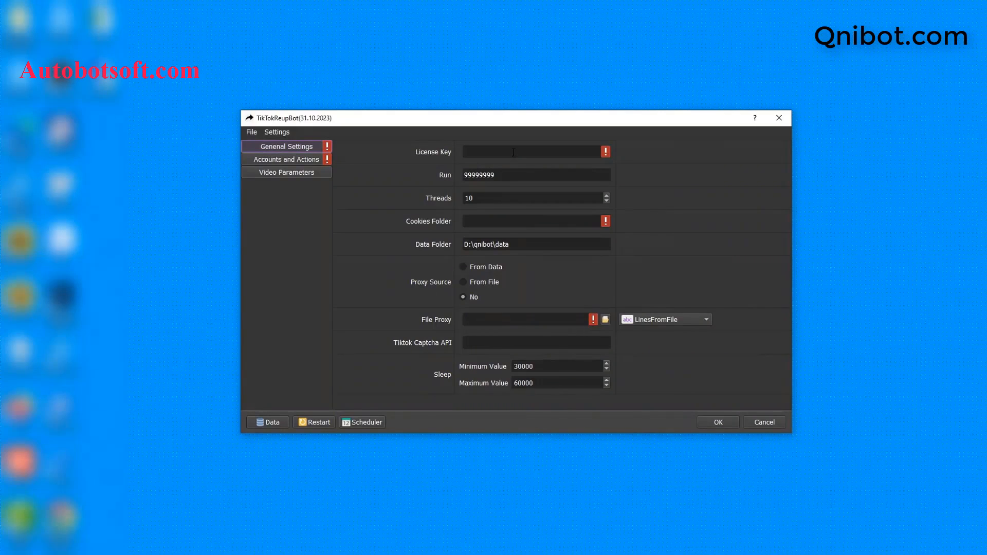
click(513, 153)
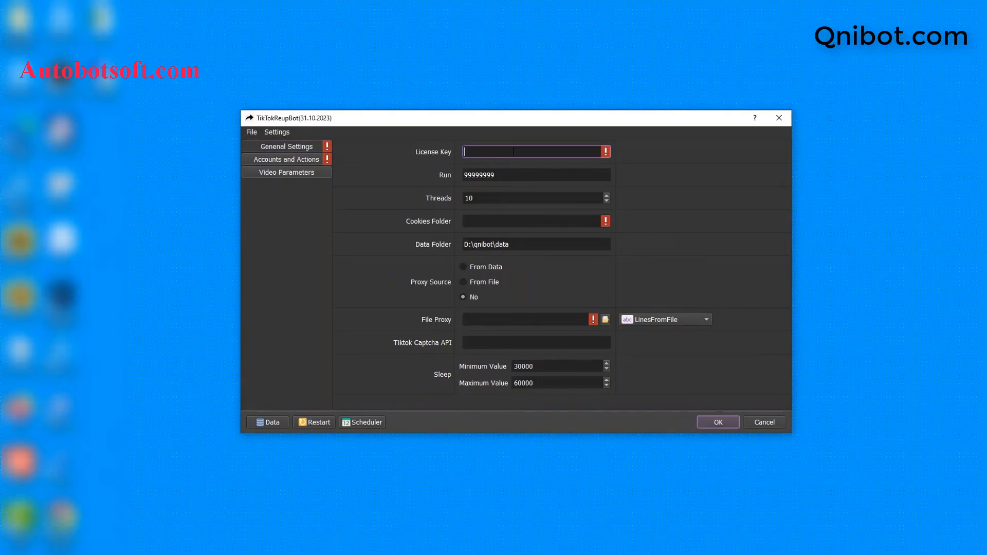
Paste the licence key into License Key and set Run to 100.
key(ctrl+v)
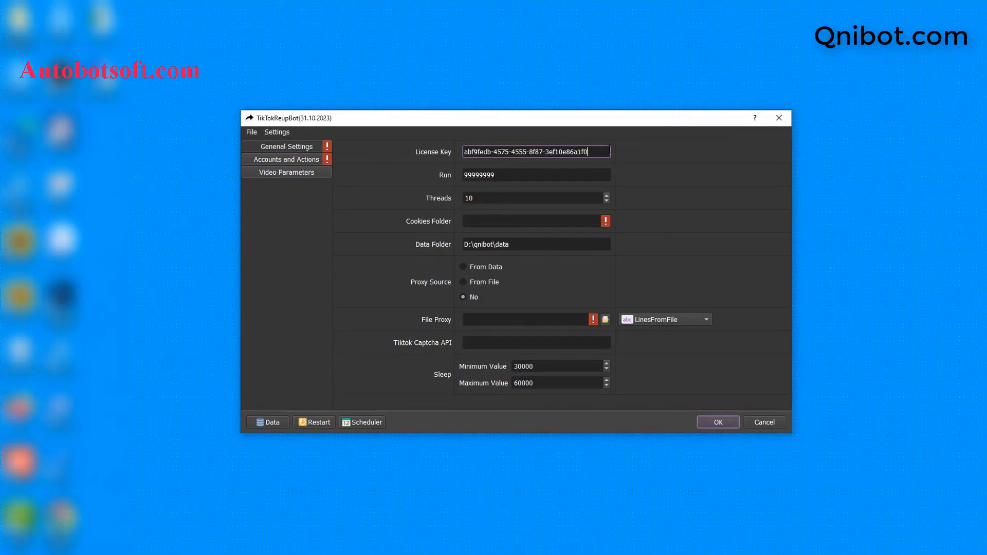
click(561, 175)
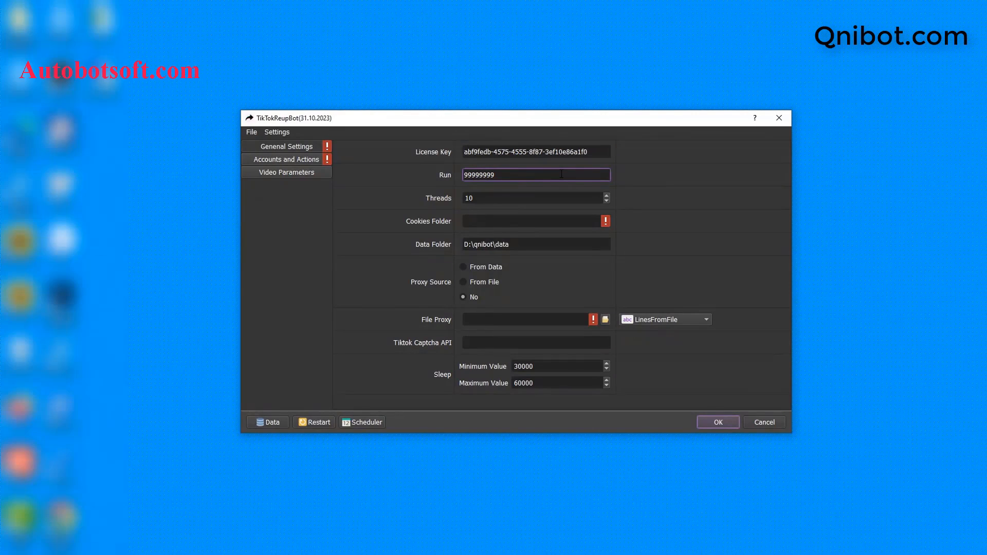
key(ctrl+a)
key(BackSpace)
text(100)
Change Threads from 10 to 3.
click(529, 198)
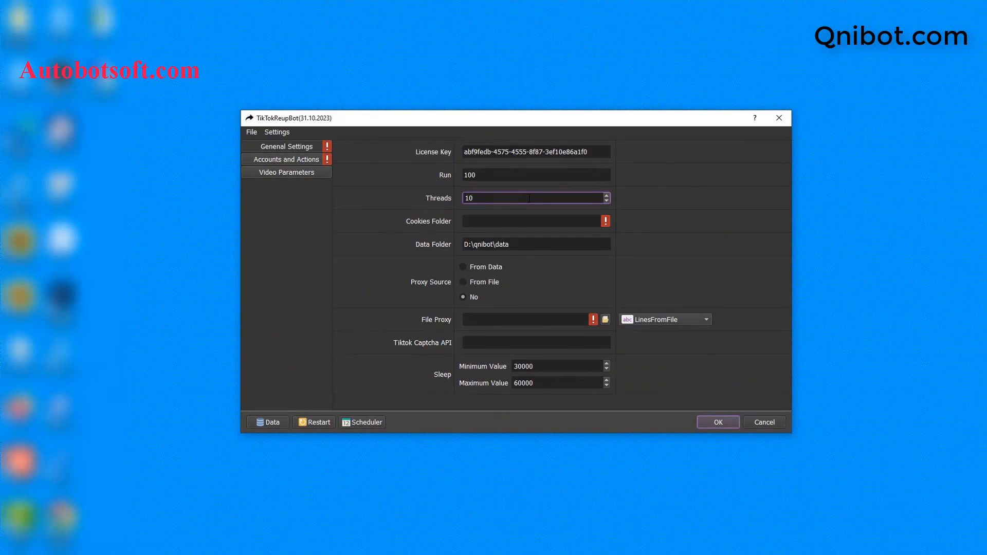
key(BackSpace)
key(BackSpace)
text(3)
key(Tab)
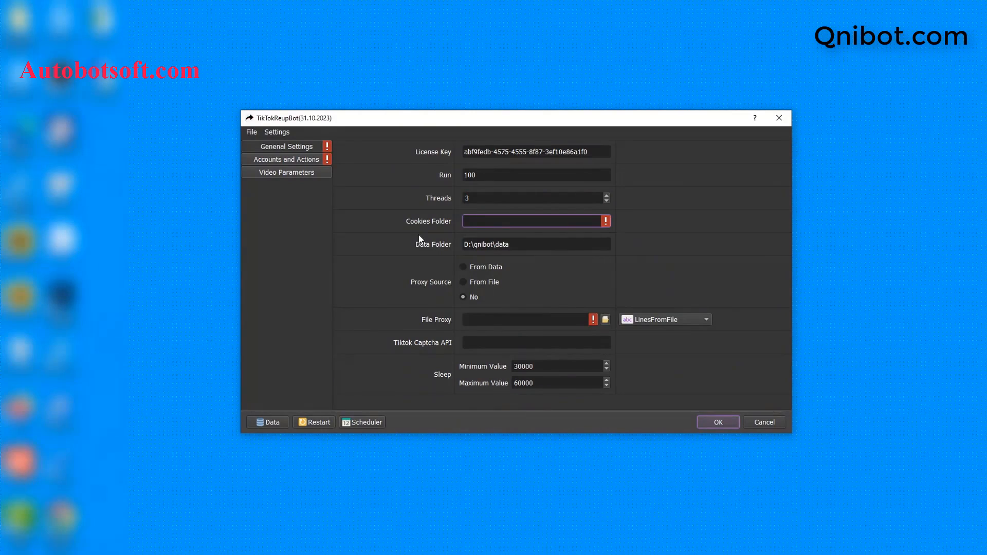
click(215, 553)
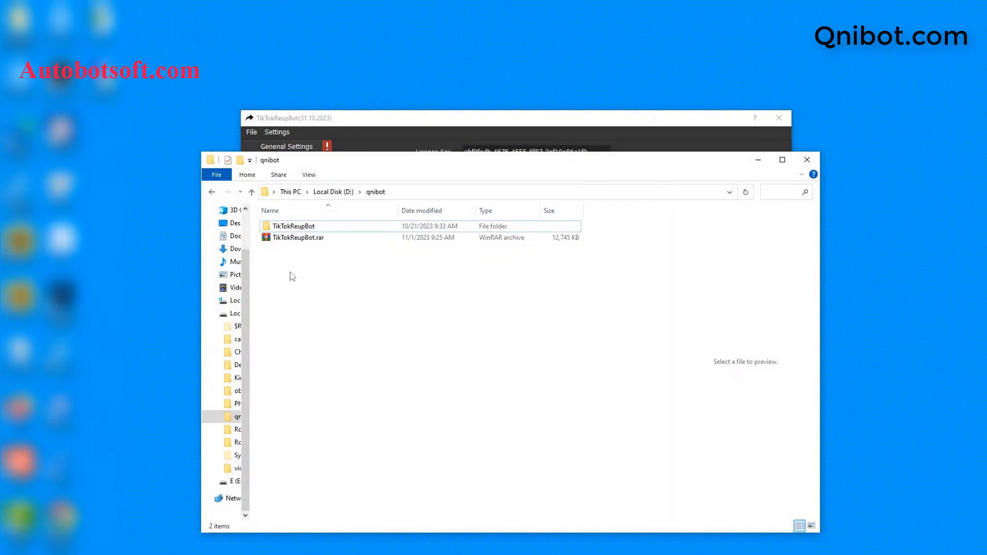
Create a new folder named cookies inside D:\qnibot.
right_click(292, 276)
mouse_move(334, 411)
click(439, 418)
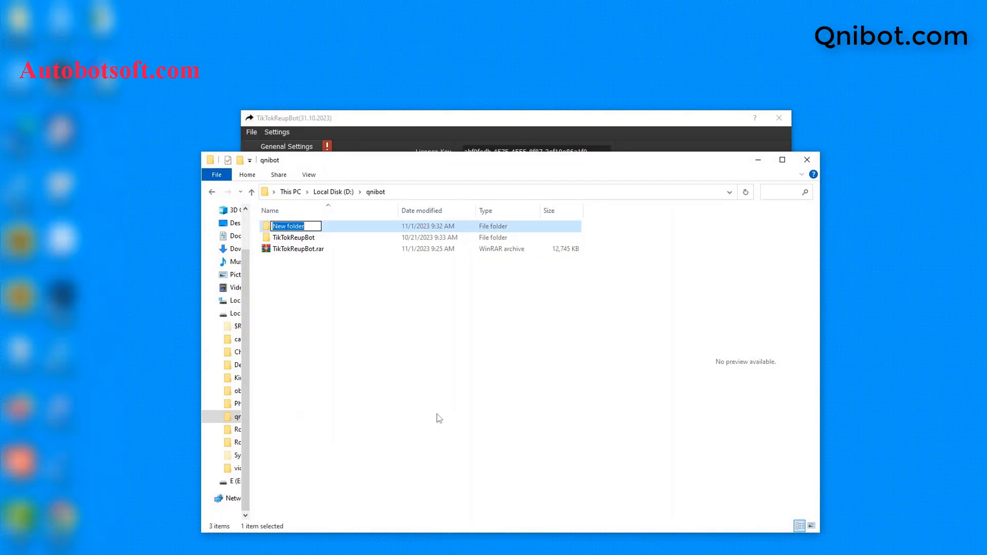
text(cookies)
key(Return)
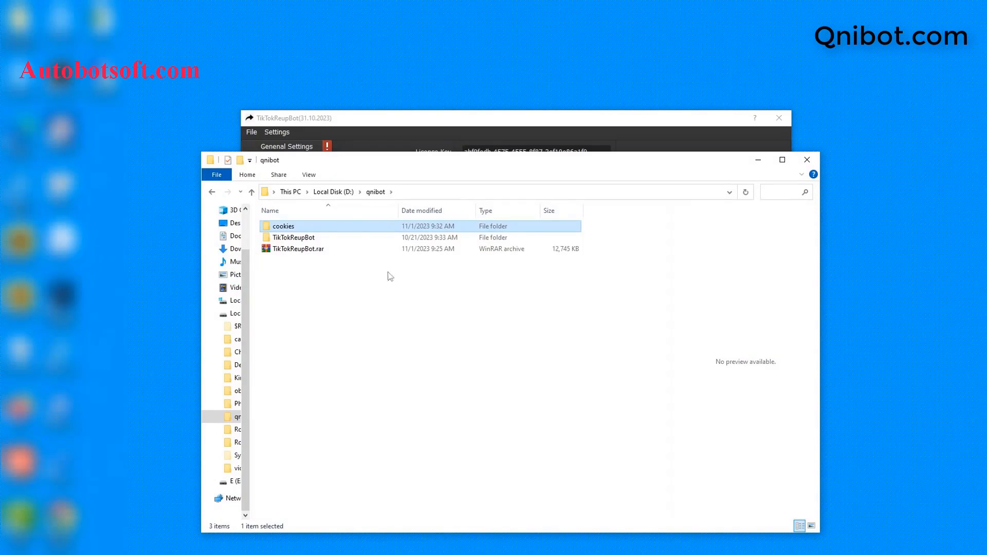
Set the bot's Cookies Folder to D:\qnibot\cookies.
double_click(346, 230)
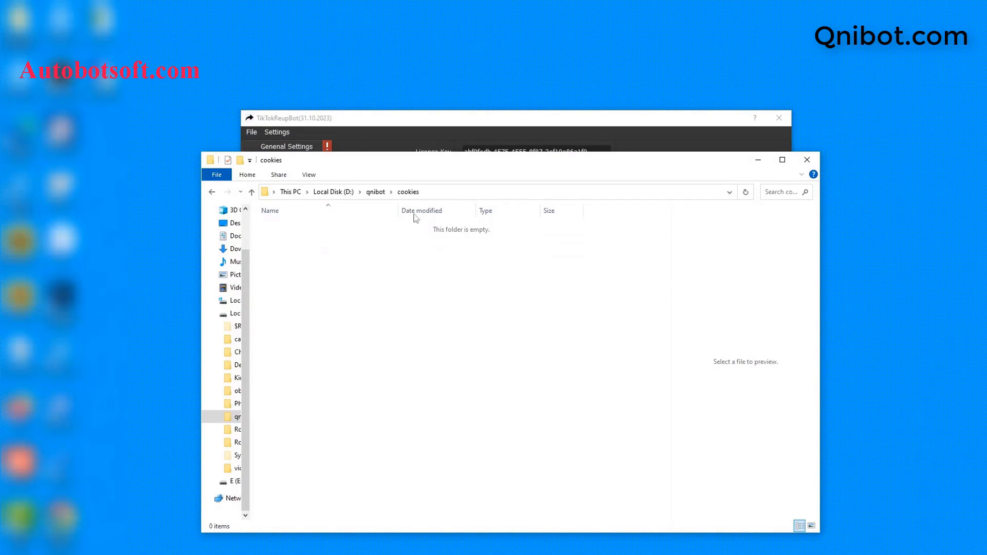
click(468, 193)
key(ctrl+c)
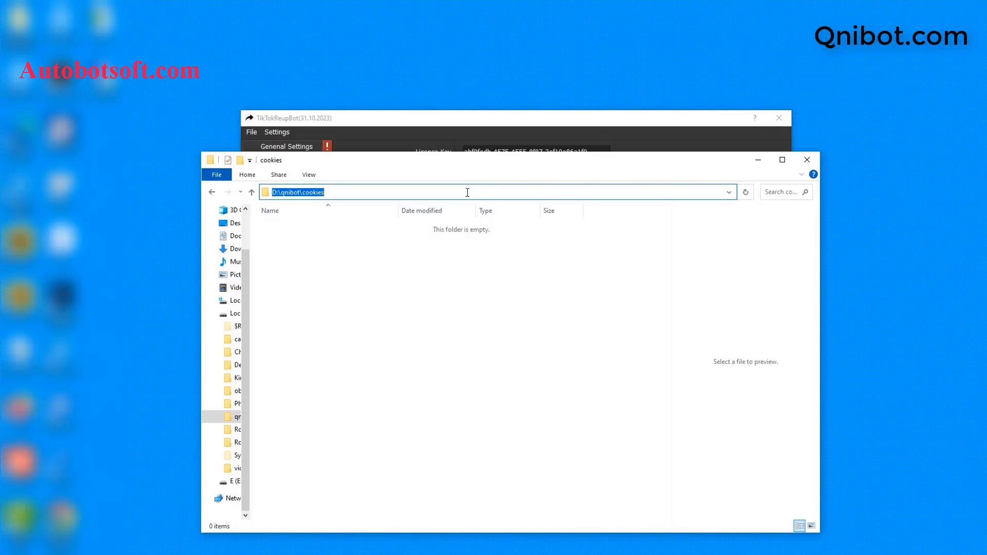
click(758, 161)
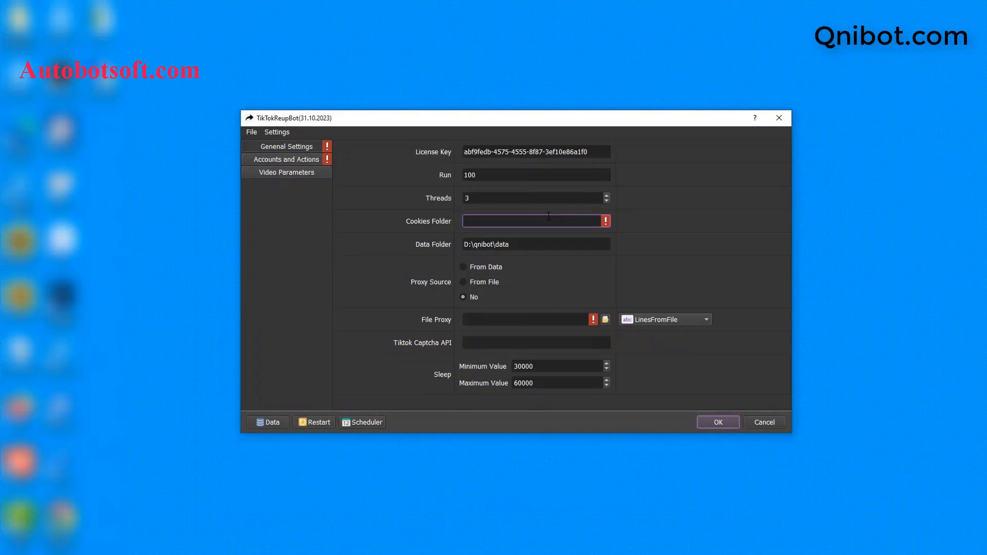
key(ctrl+v)
click(538, 247)
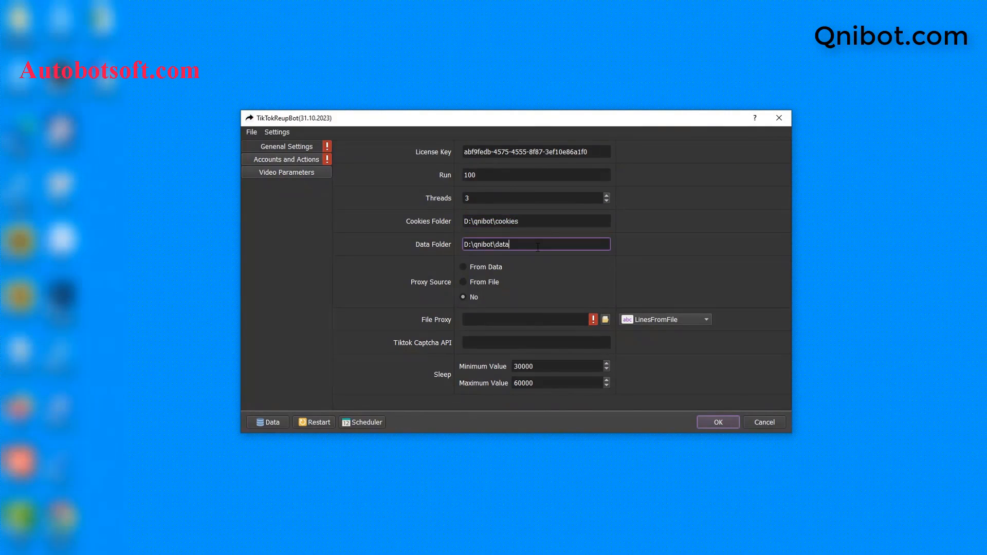
click(266, 546)
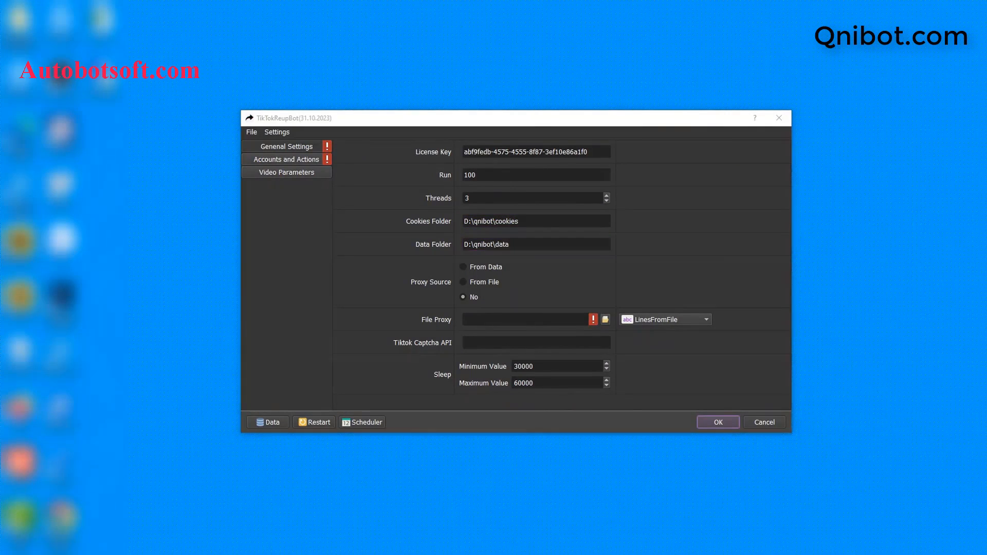
Create a new folder named data inside D:\qnibot.
click(252, 192)
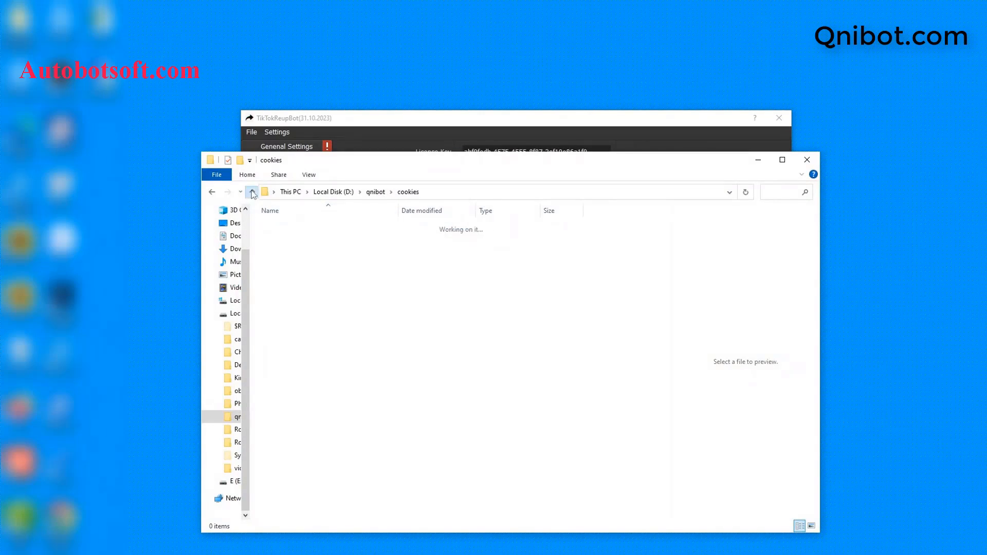
right_click(289, 278)
mouse_move(316, 417)
click(464, 256)
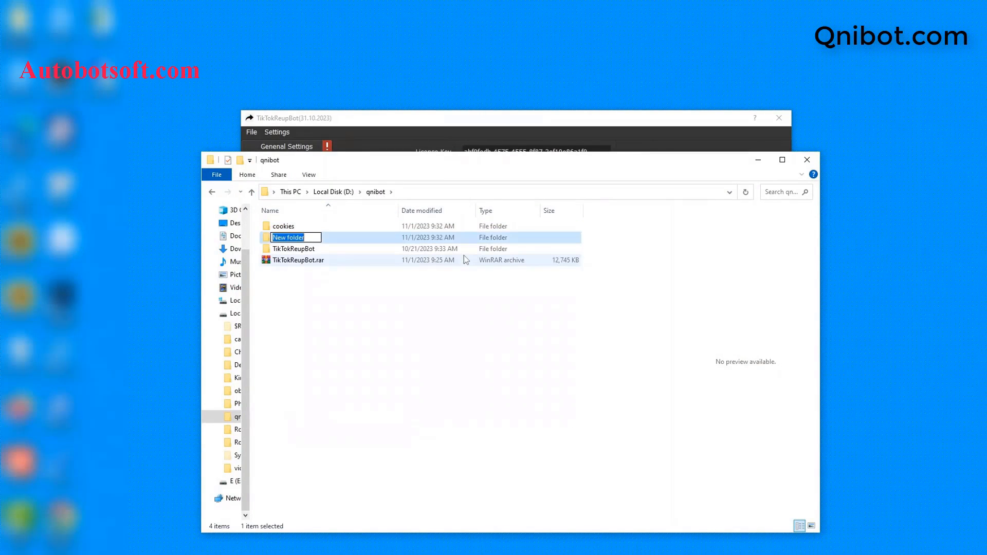
text(dat)
key(BackSpace)
key(BackSpace)
text(ata)
key(Return)
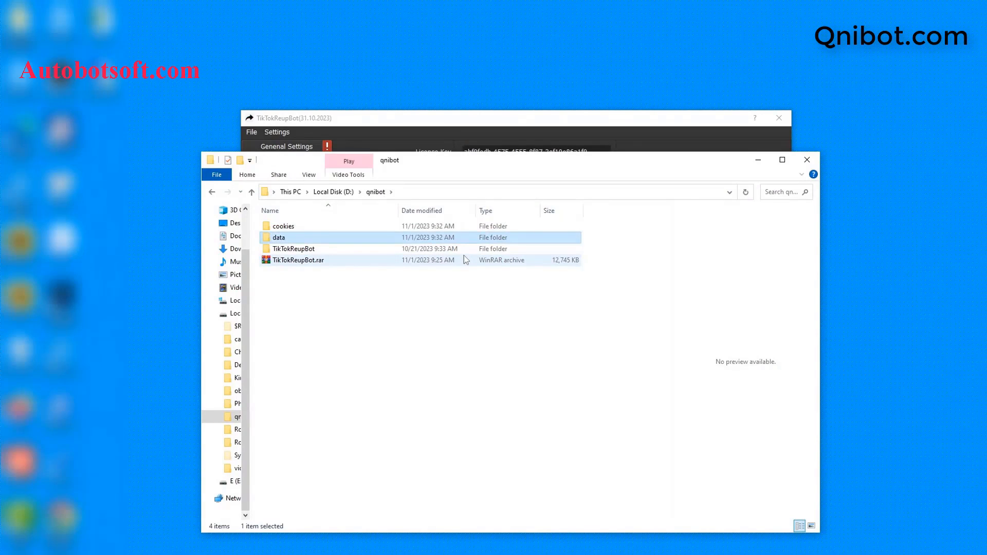
Replace the Data Folder value with D:\qnibot\data.
double_click(385, 239)
click(459, 193)
key(ctrl+c)
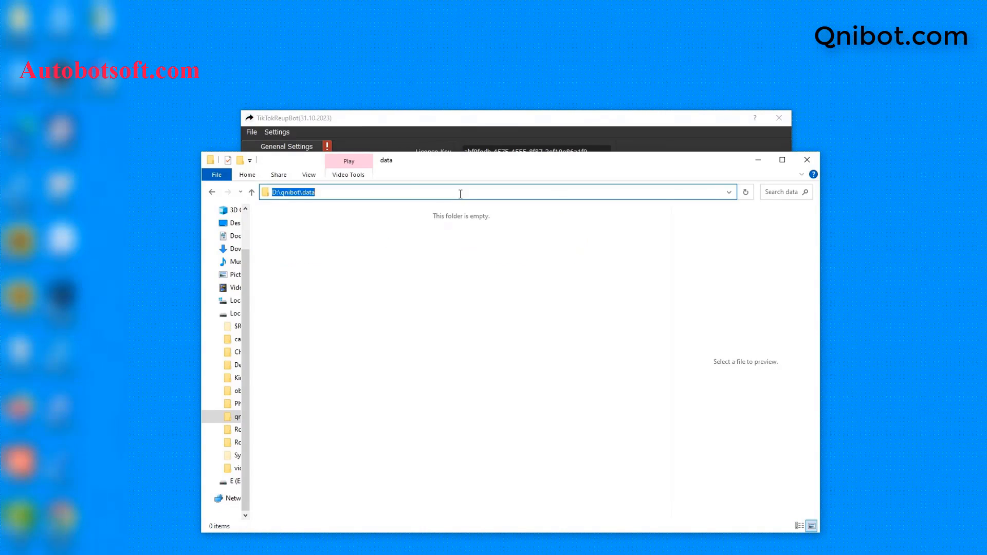
click(758, 160)
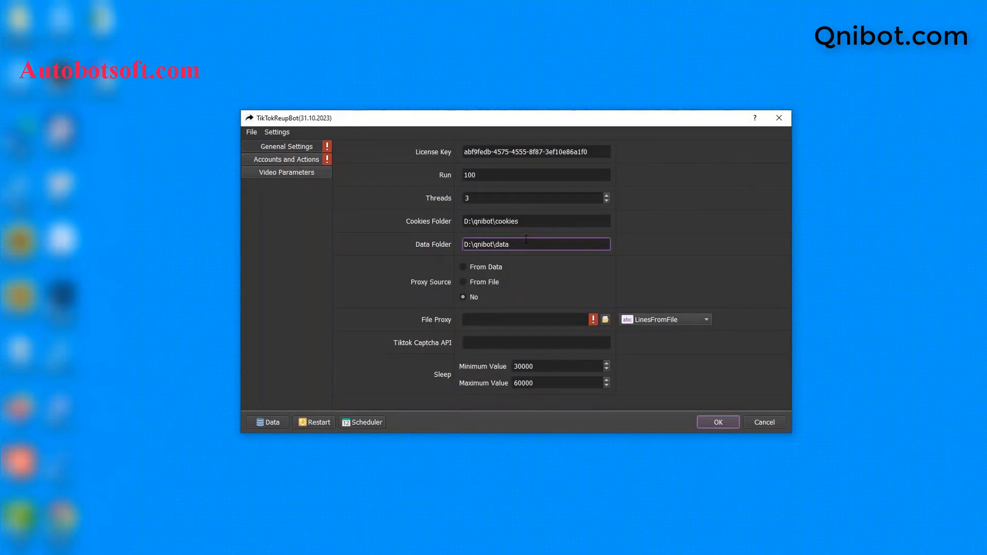
double_click(526, 239)
key(ctrl+a)
key(ctrl+v)
Switch Proxy Source from From Data to From File.
click(463, 268)
click(463, 281)
click(267, 422)
Create an empty text document named proxy.txt in D:\qnibot and open it.
click(252, 193)
right_click(303, 278)
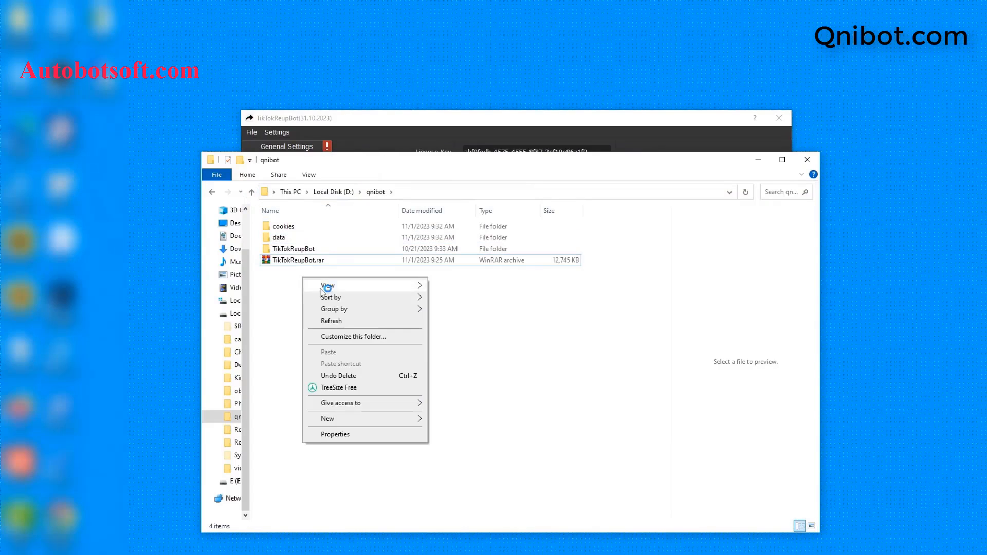
mouse_move(329, 419)
click(453, 395)
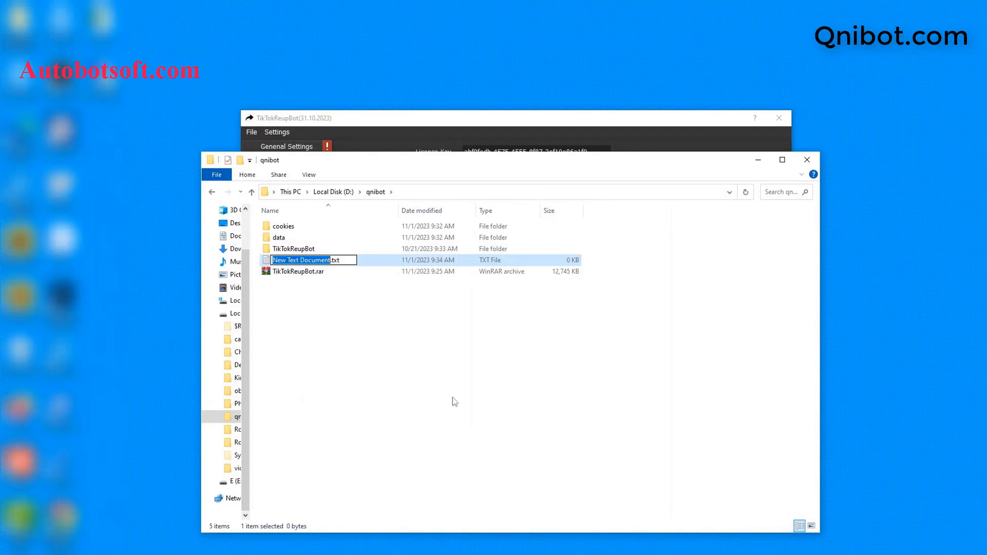
text(pro)
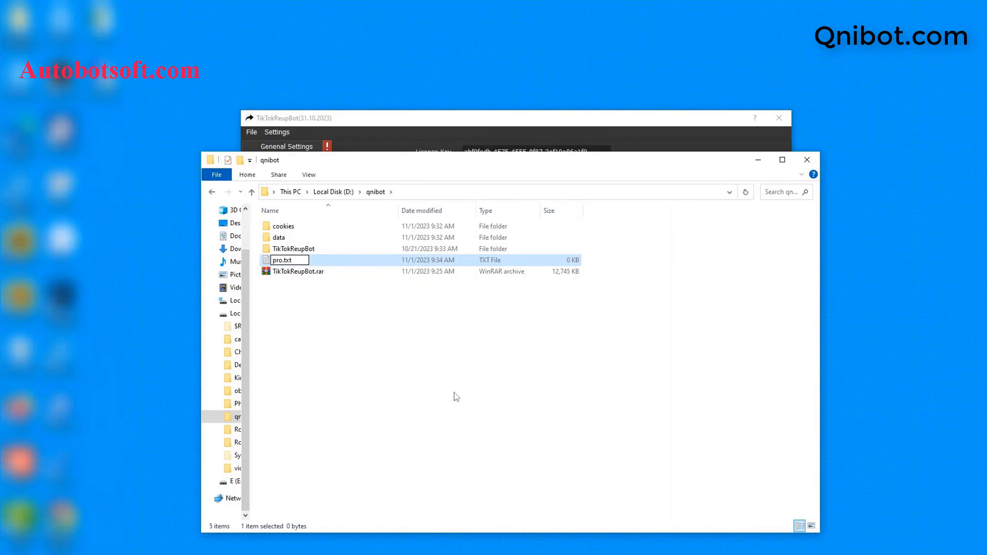
text(xy)
key(Return)
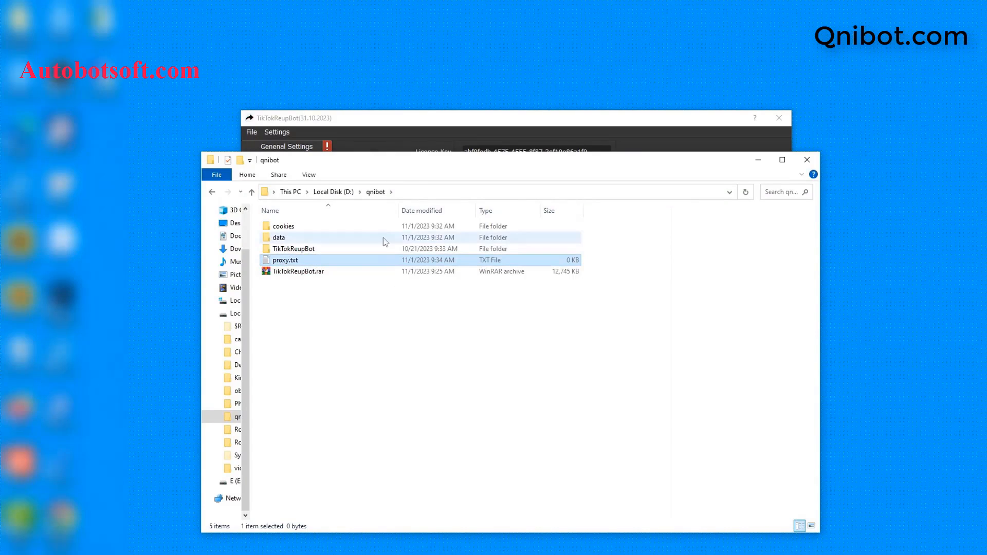
double_click(353, 261)
Open proxy.txt in Notepad and paste in the ip:port proxy list.
click(462, 189)
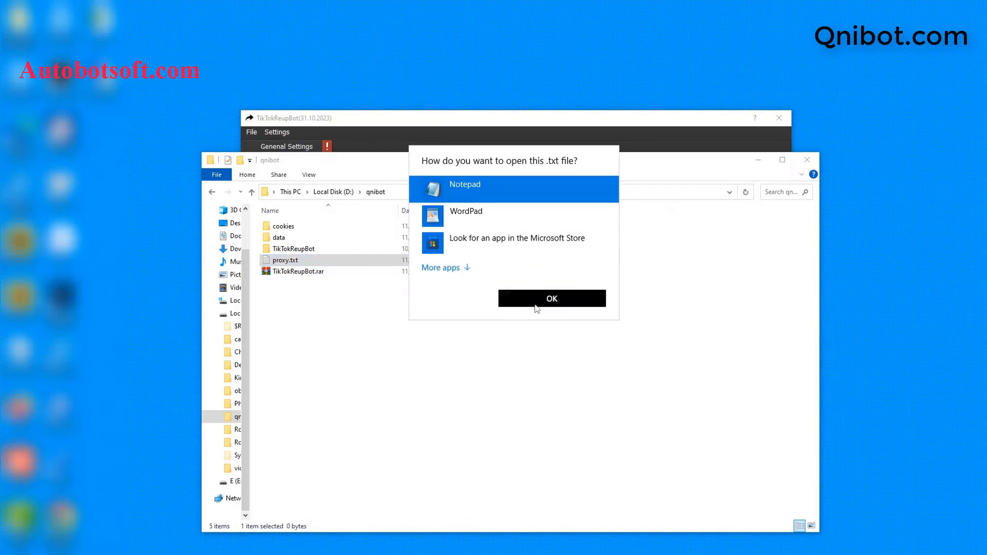
click(538, 304)
drag(723, 365, 542, 270)
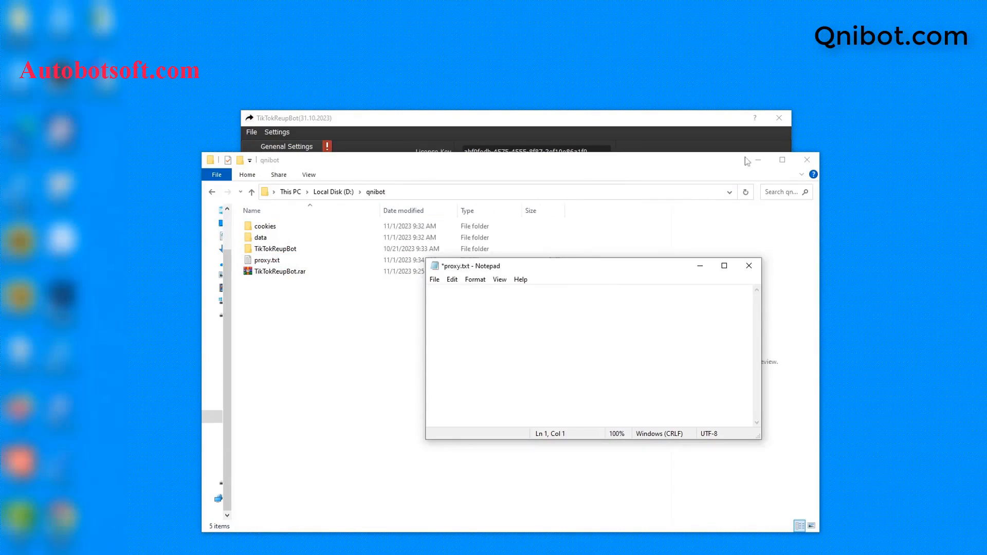
click(759, 159)
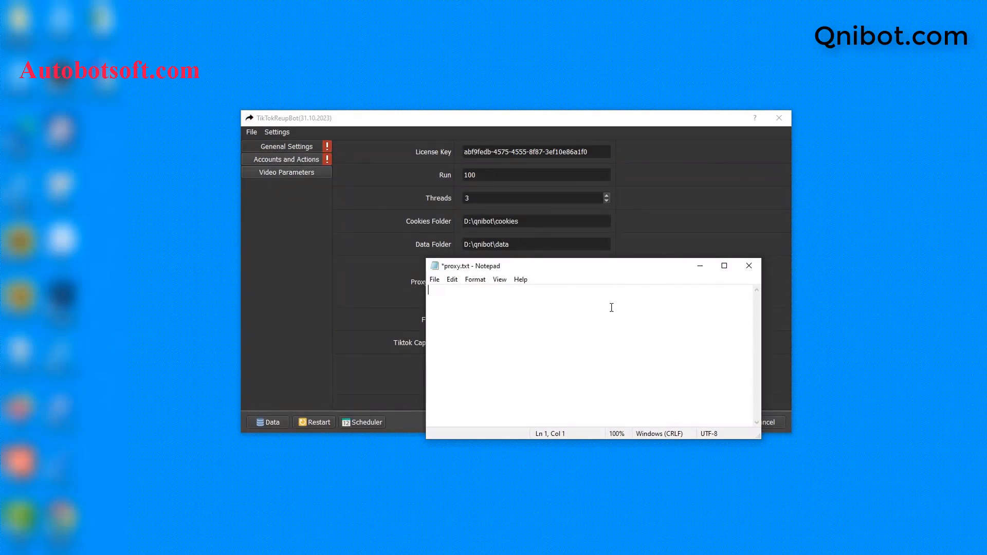
key(ctrl+v)
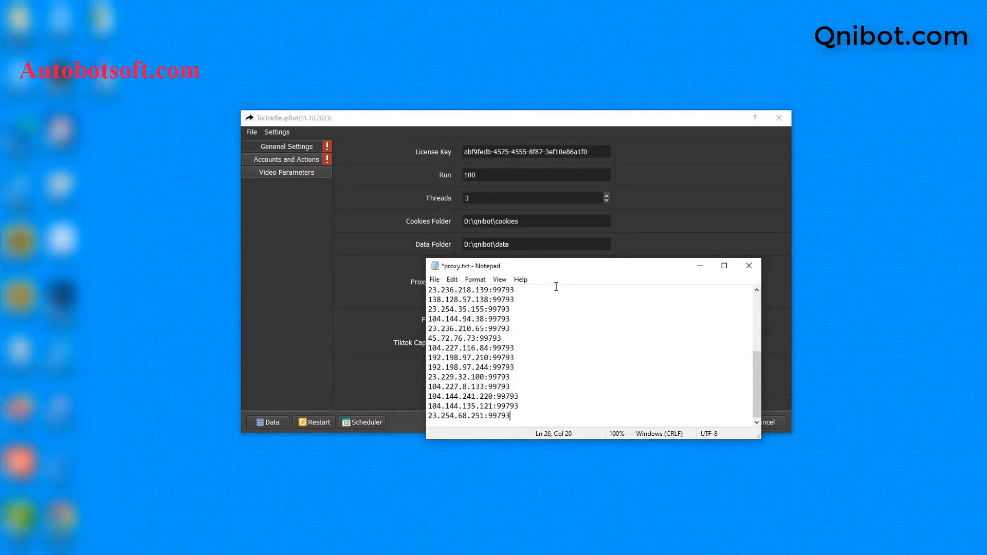
Append :username:password to the first proxy line and save proxy.txt.
click(556, 287)
text(:username:password)
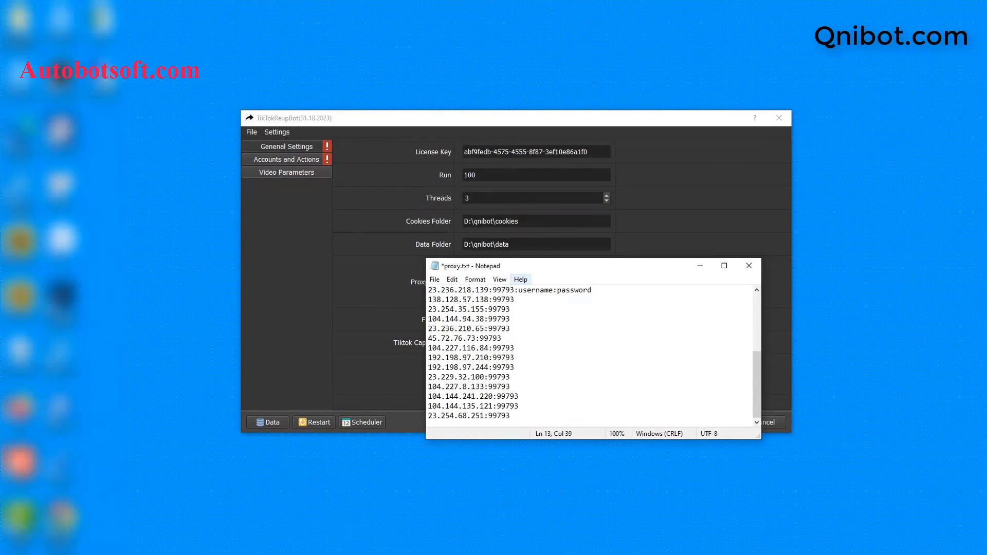
click(435, 279)
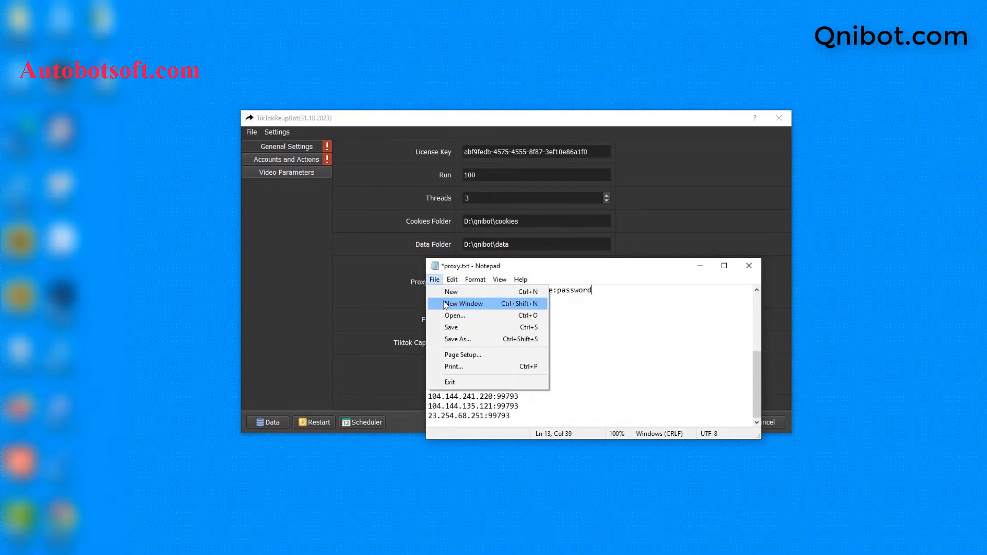
click(449, 327)
click(701, 266)
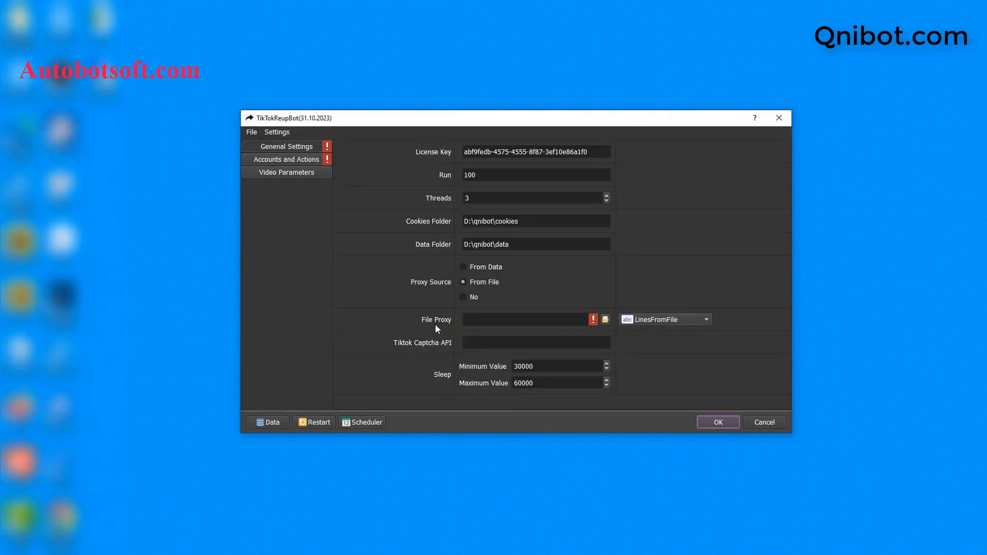
Load D:/qnibot/proxy.txt as the bot's File Proxy.
click(605, 320)
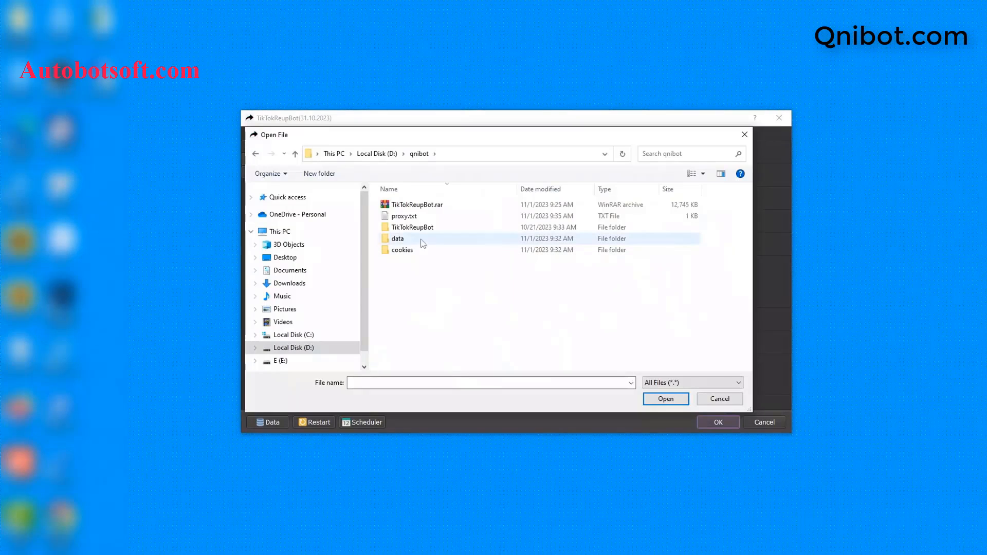
click(415, 217)
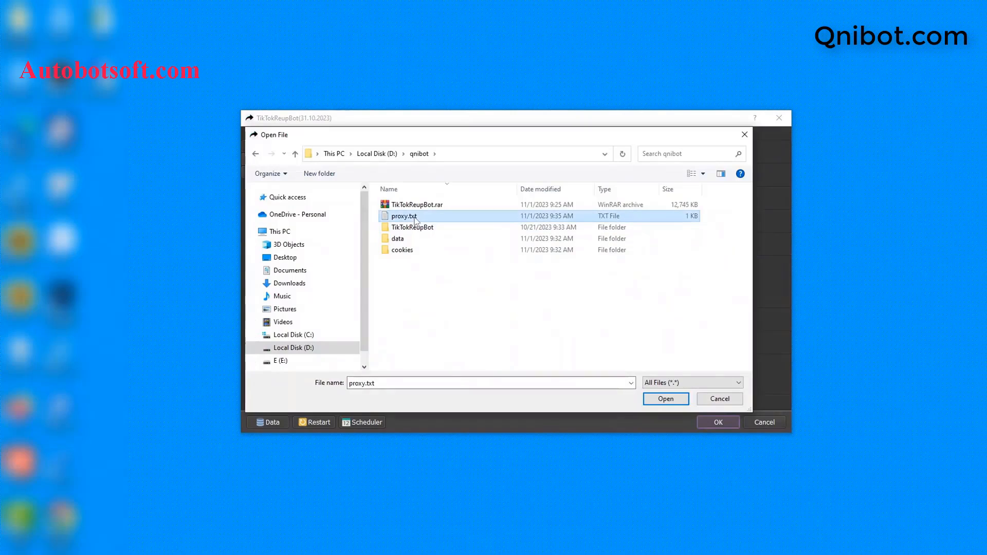
click(662, 400)
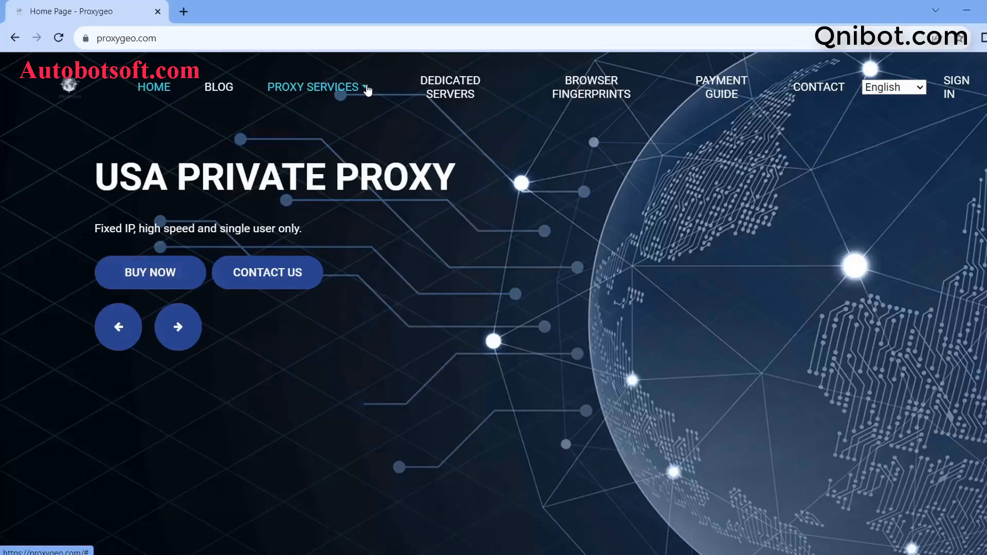
Browse Proxygeo's PROXY SERVICES list, then set the bot's Proxy Source to No.
click(367, 90)
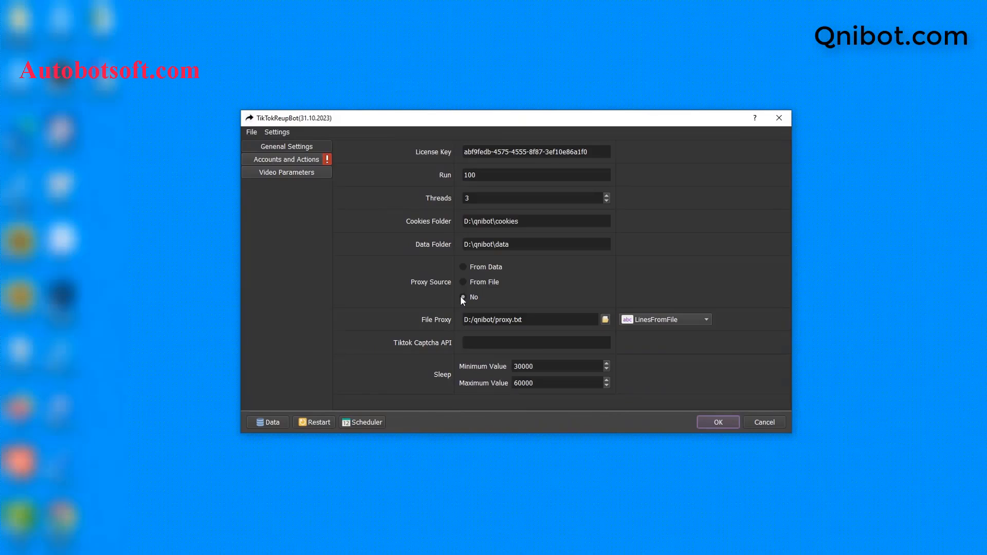
click(463, 297)
click(470, 344)
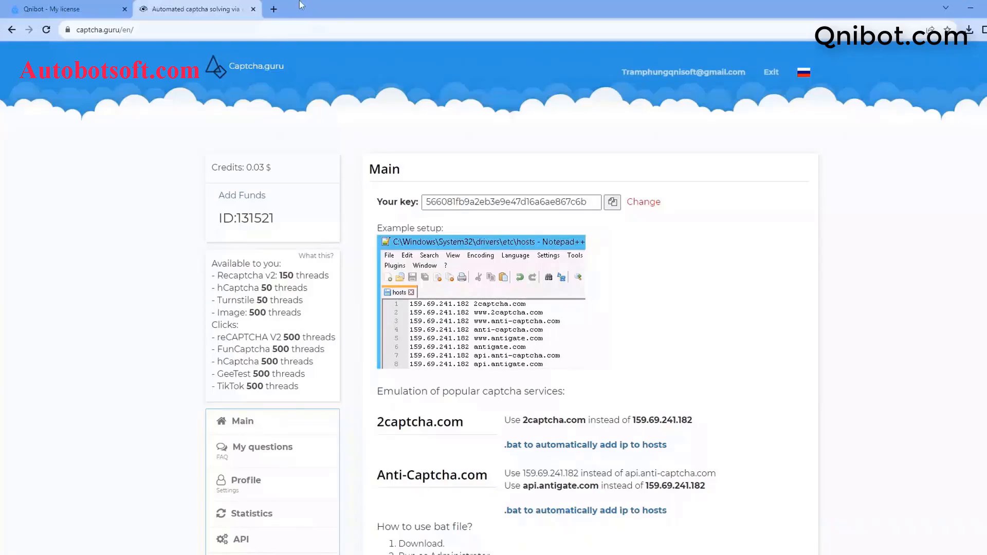
Copy the Captcha.guru account key and target the Tiktok Captcha API field.
double_click(286, 24)
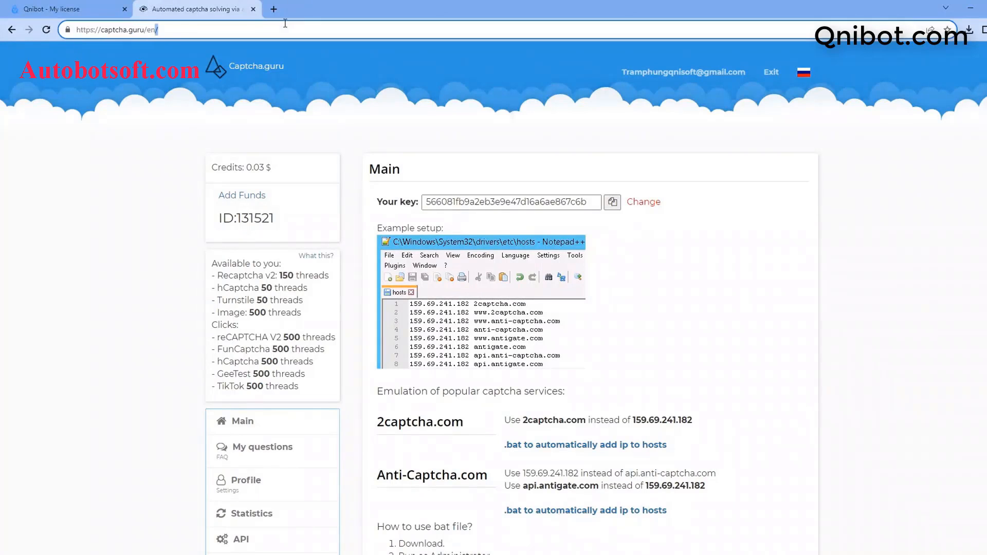
drag(101, 29, 145, 29)
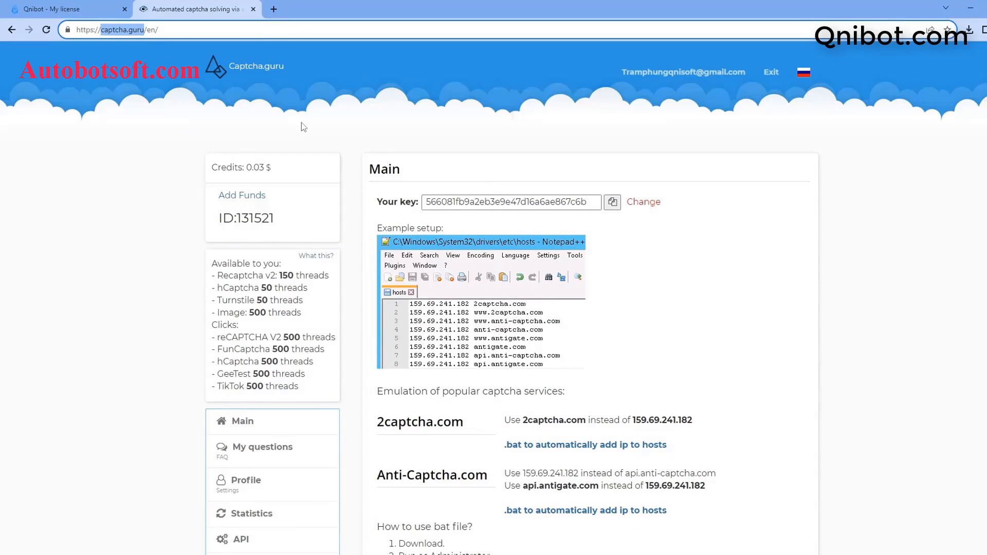
click(616, 205)
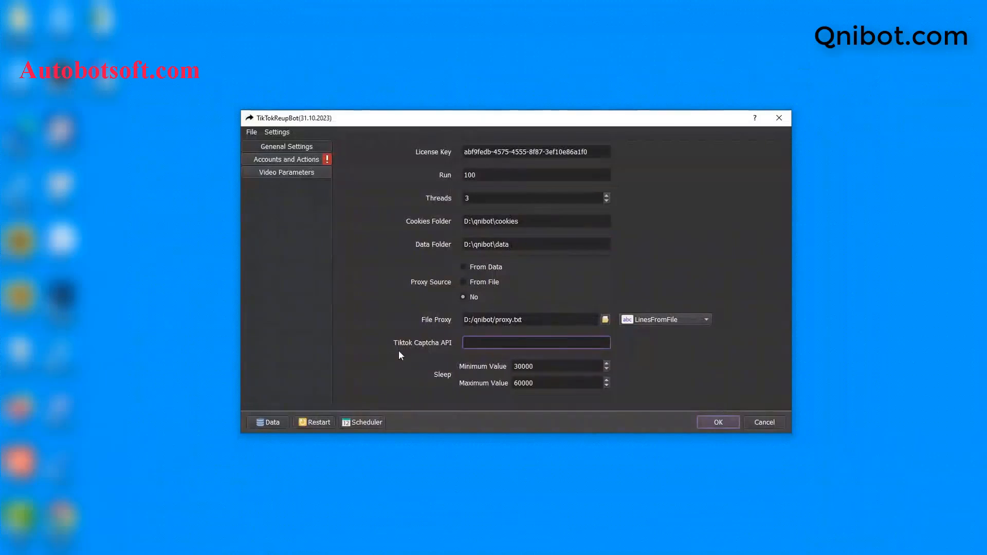
click(489, 341)
Paste the Captcha.guru key into Tiktok Captcha API, keeping Sleep at 30000–60000.
right_click(491, 342)
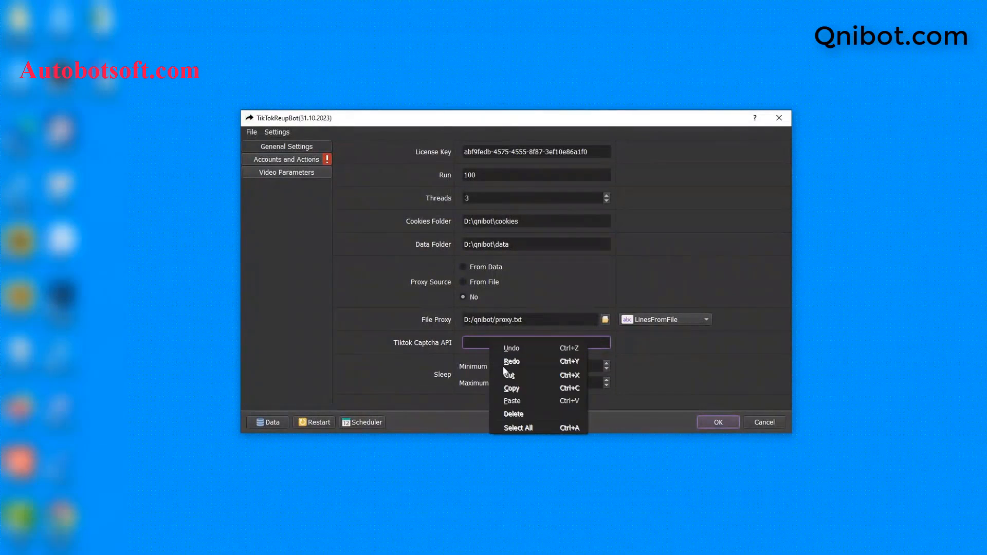
click(512, 401)
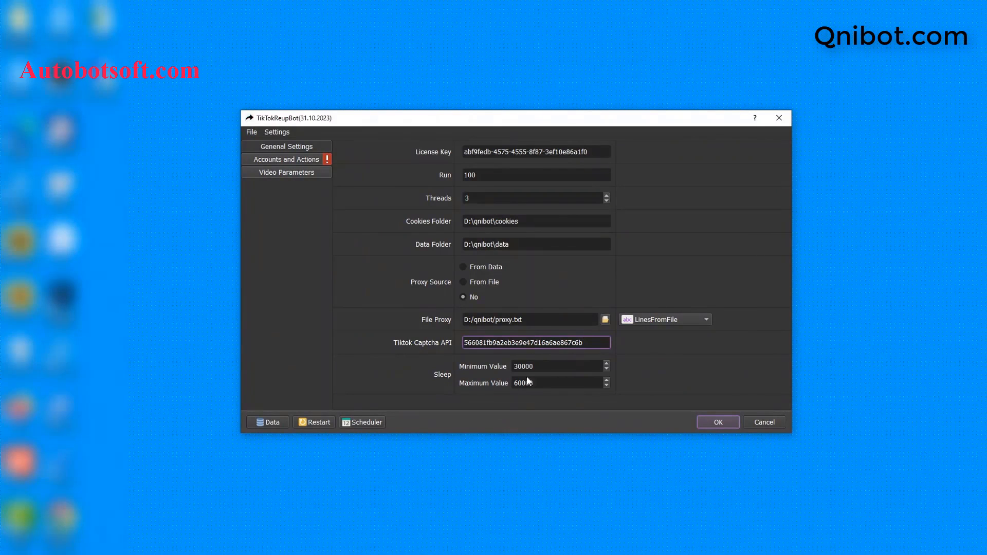
click(539, 367)
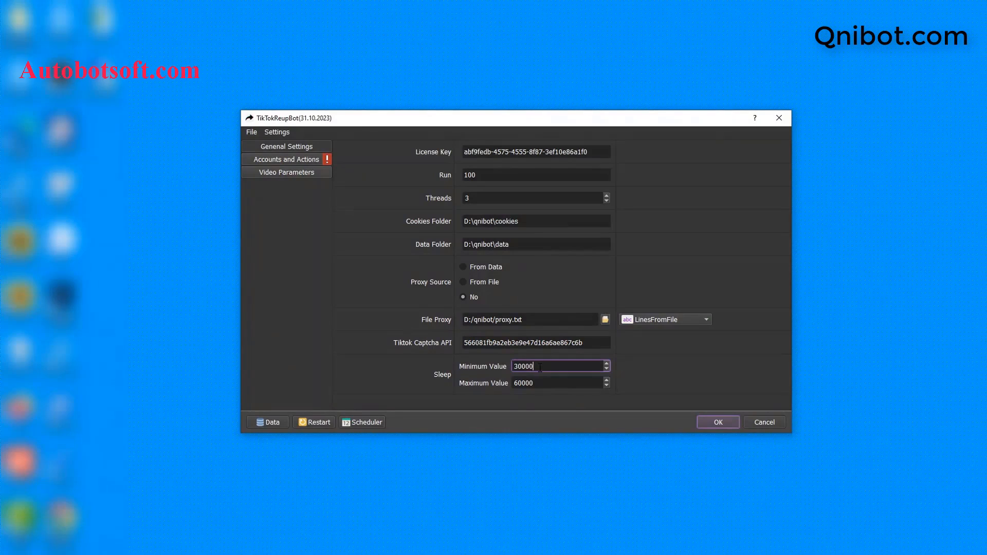
drag(540, 367, 523, 367)
drag(541, 384, 523, 384)
click(540, 367)
key(Tab)
In the Database Manager, view the Csv and Not in groups groups, then bring up the group menu.
click(302, 157)
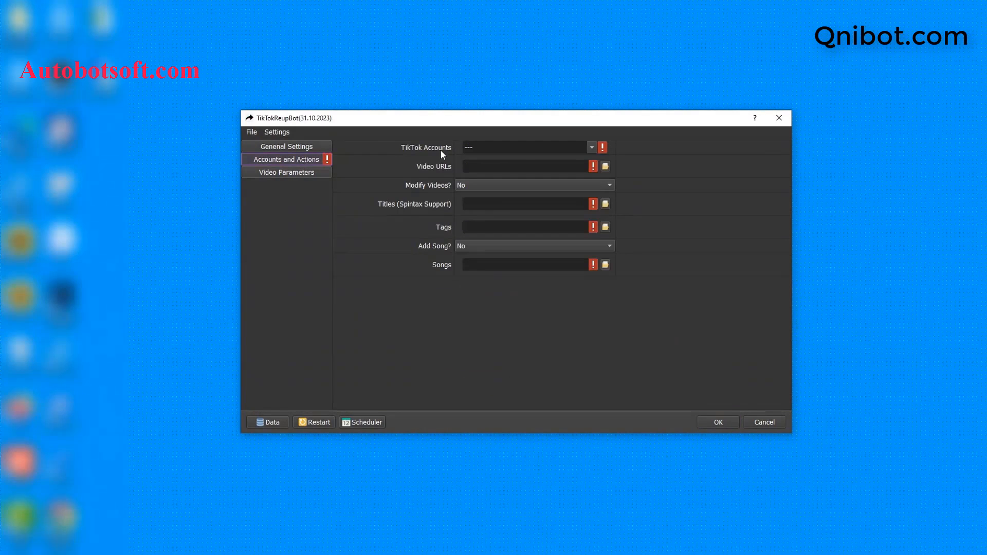
click(270, 423)
click(285, 286)
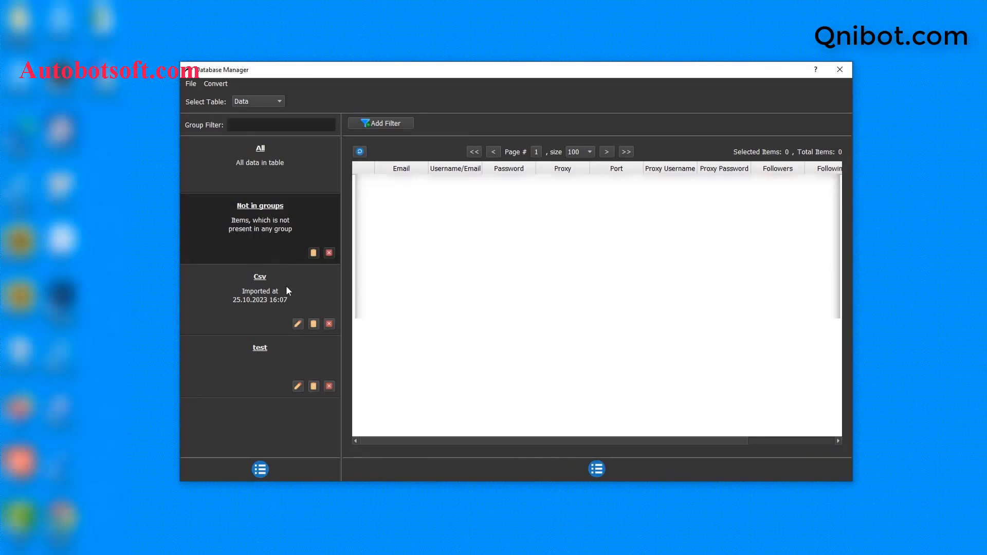
click(267, 217)
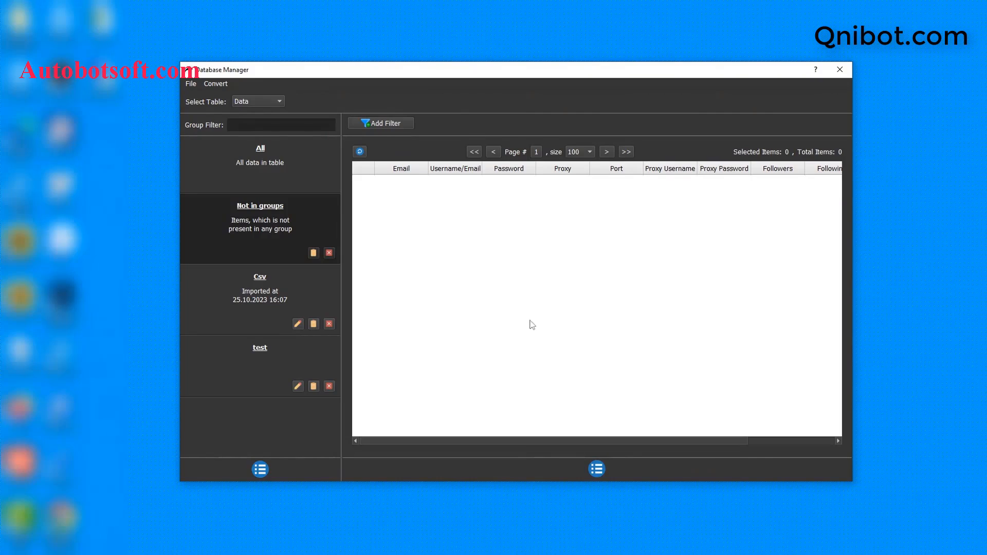
click(263, 469)
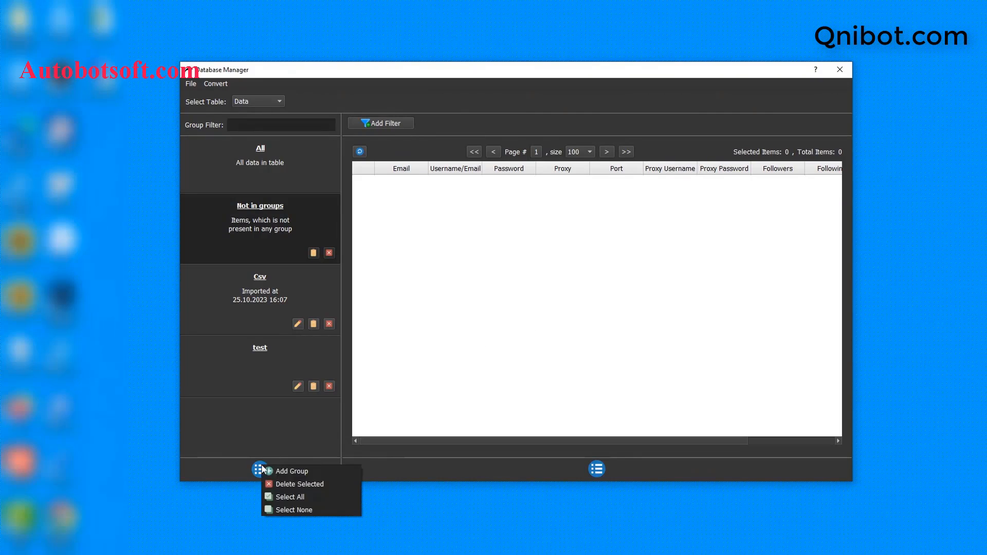
Add an account group named 'Tutorial' and select it in the group list.
click(282, 470)
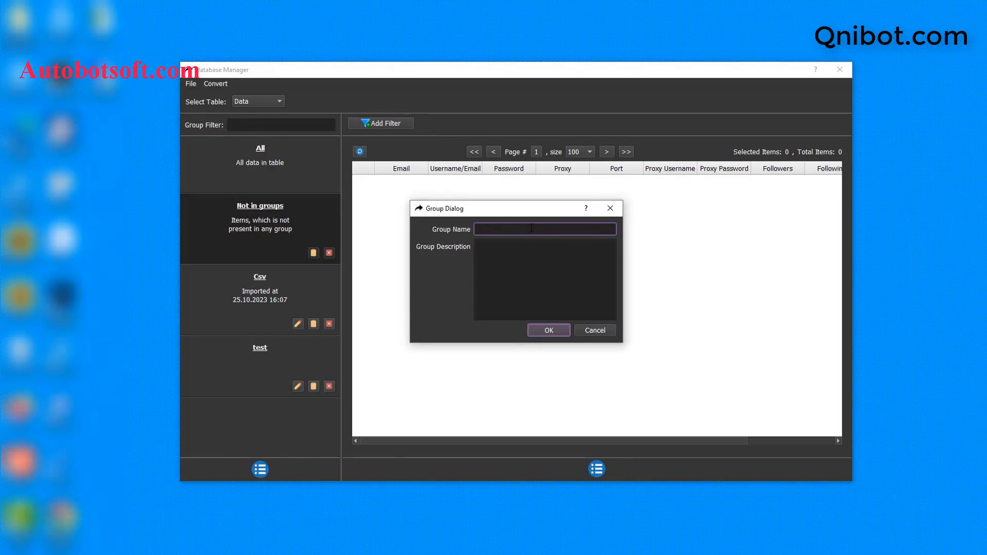
text(Tutorial)
click(549, 330)
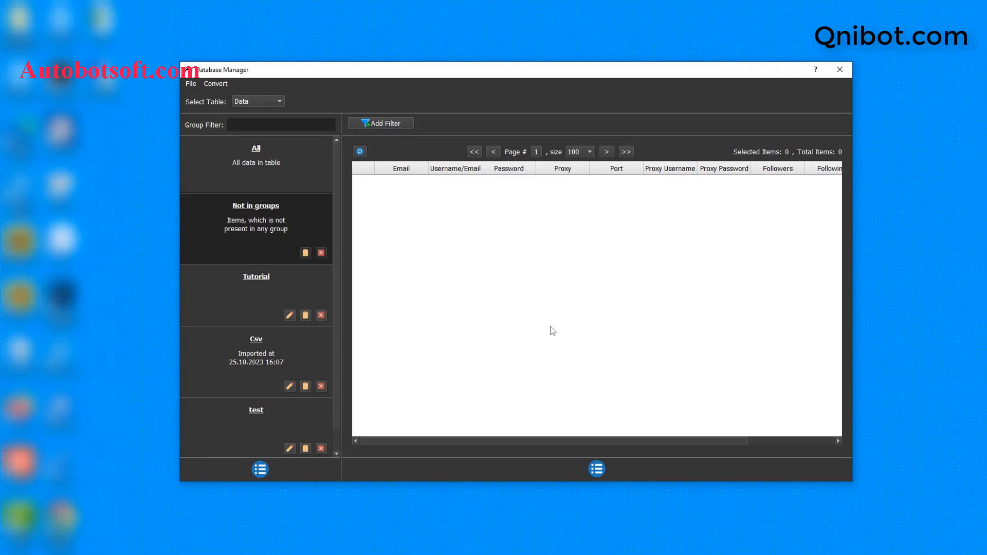
click(274, 278)
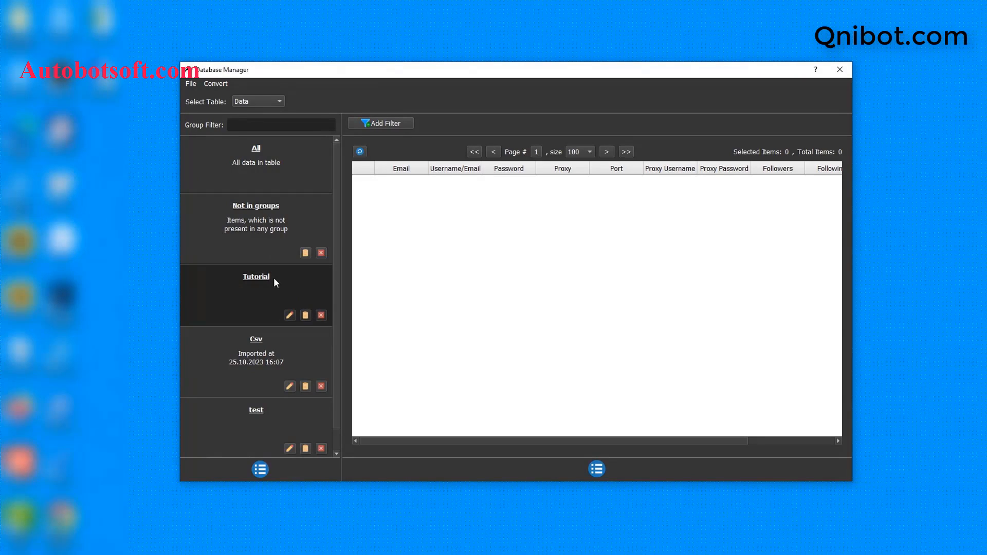
click(599, 469)
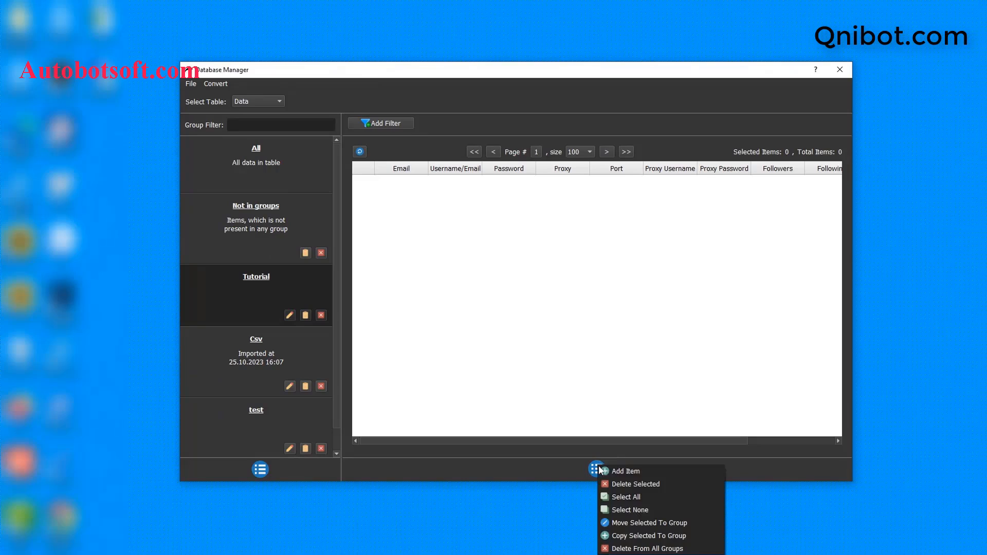
Add a Tutorial account with its email, that same email as username, and password.
click(625, 472)
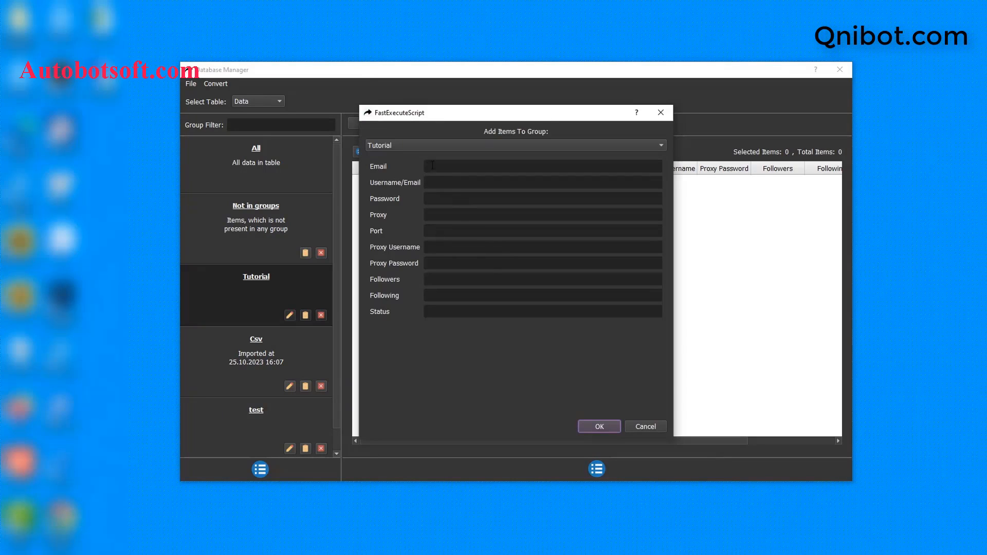
click(433, 165)
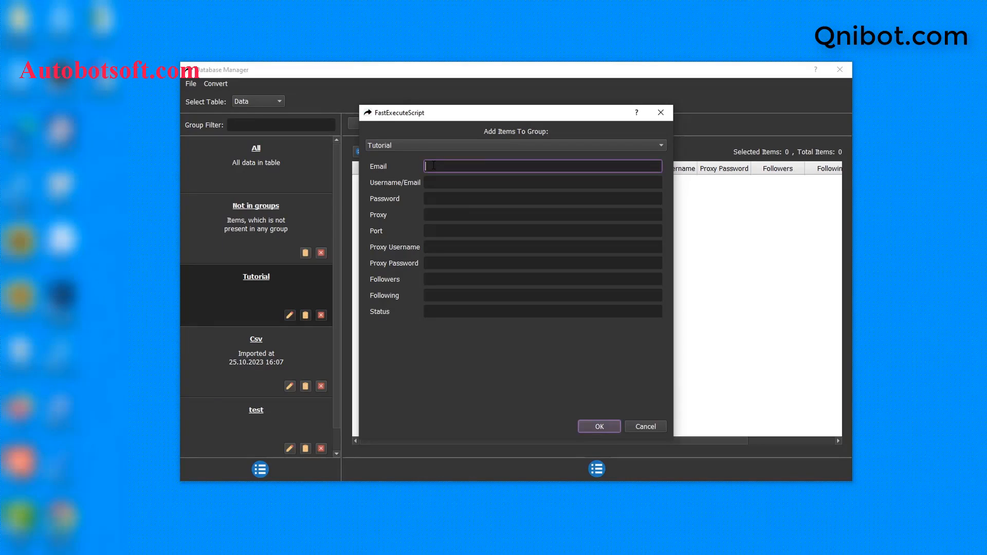
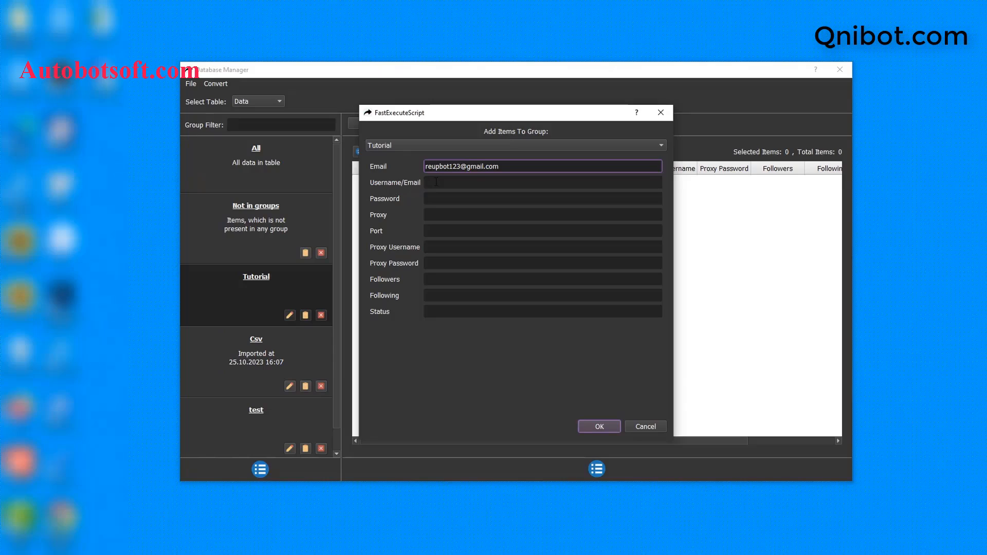
click(436, 182)
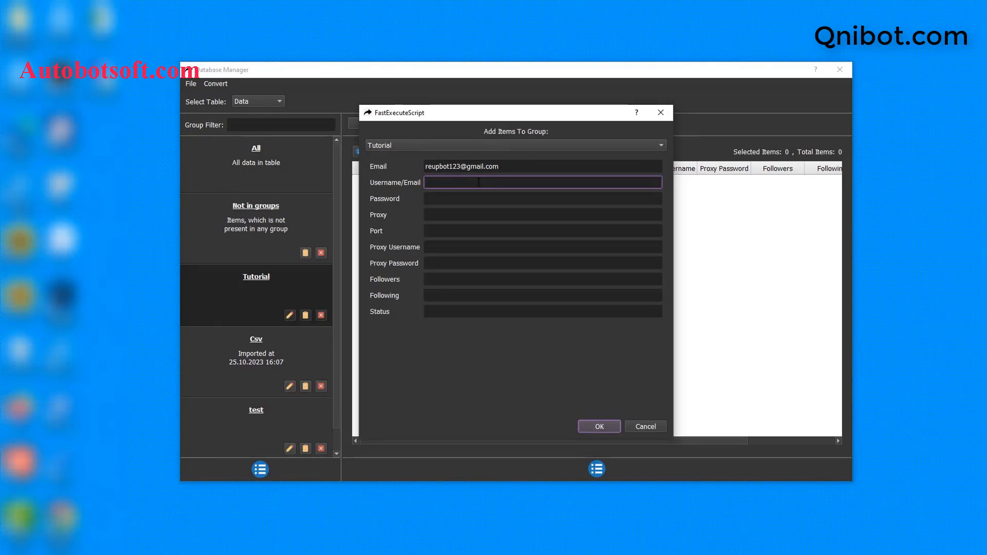
key(ctrl+v)
click(474, 199)
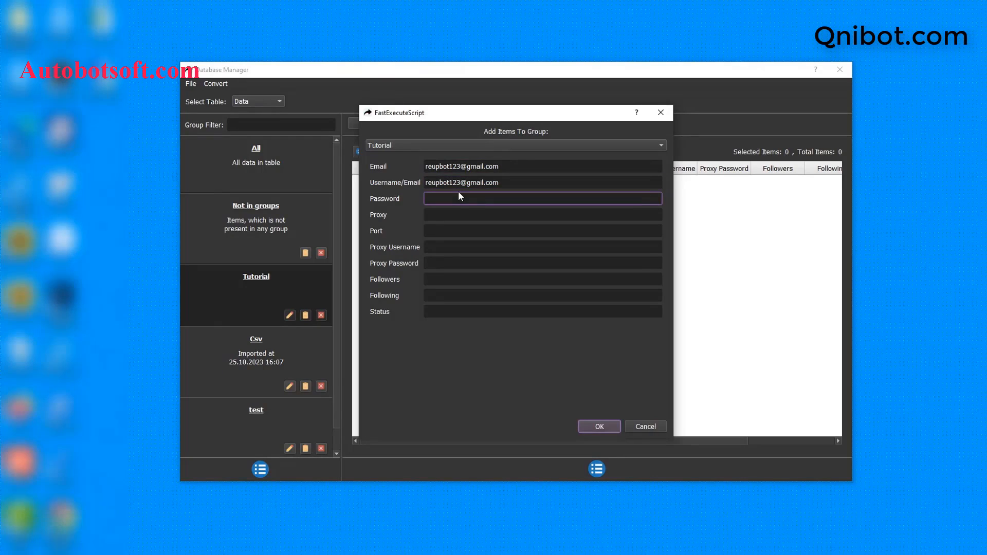
Give the account proxy 23.236.218.139, port 99793 and proxy credentials, then save it.
click(513, 215)
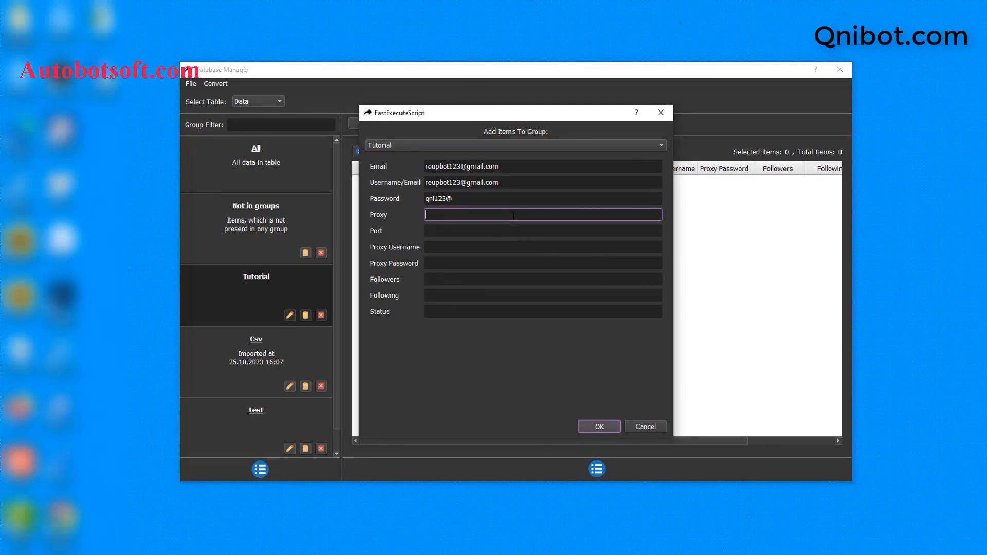
key(ctrl+v)
click(460, 229)
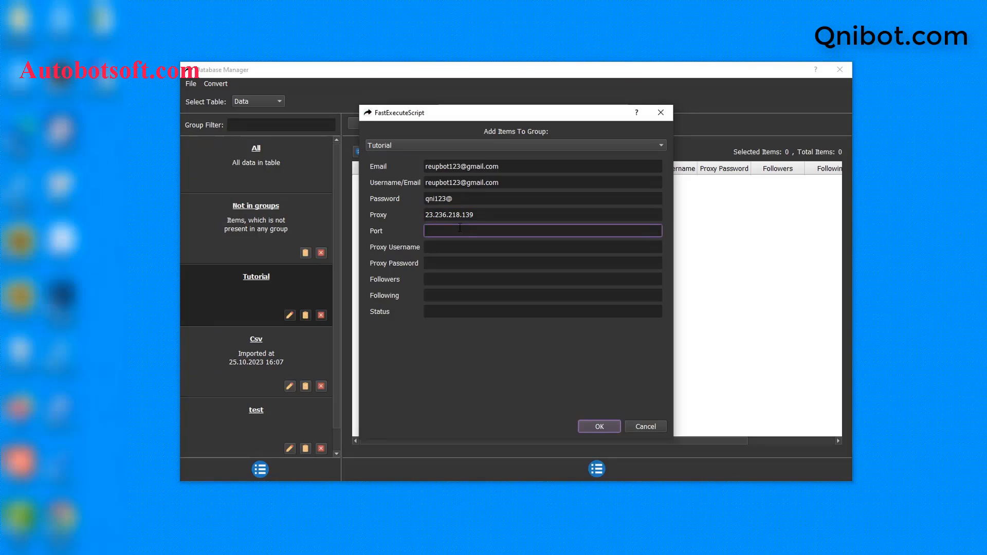
text(99793)
click(447, 245)
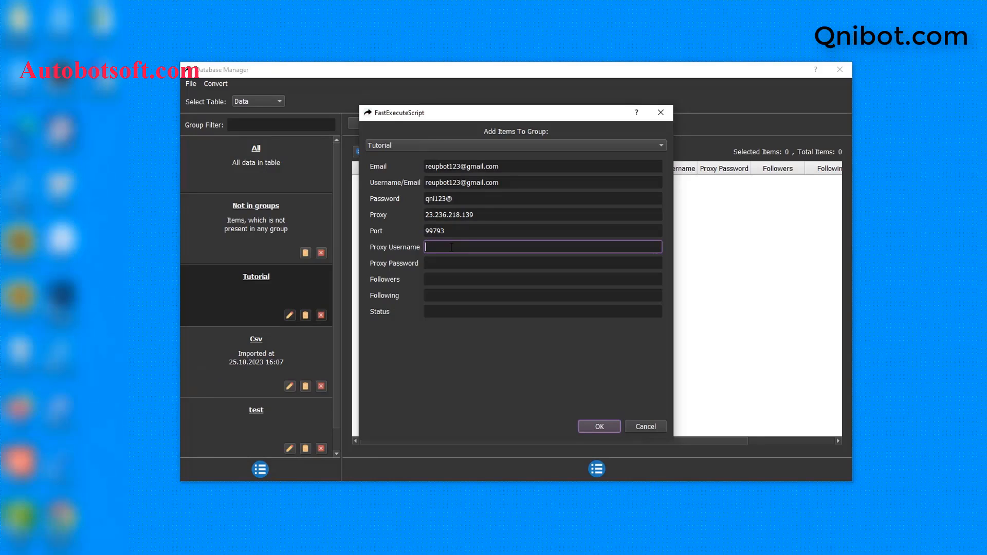
click(448, 264)
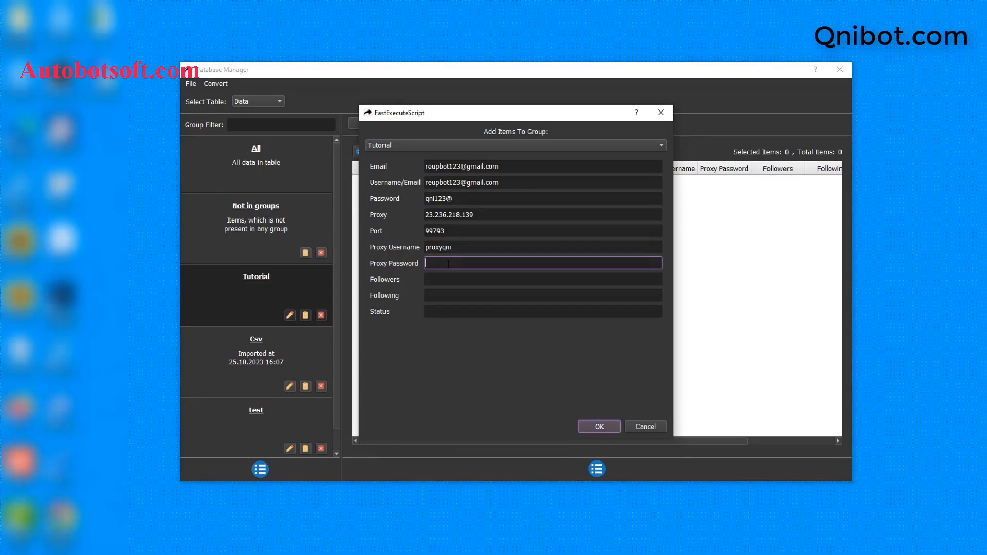
click(600, 426)
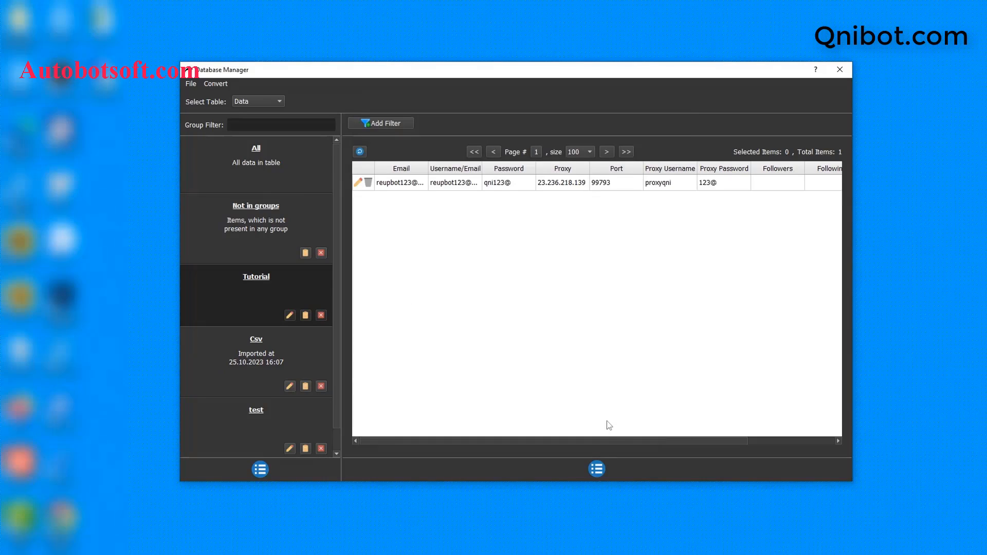
click(600, 477)
click(613, 479)
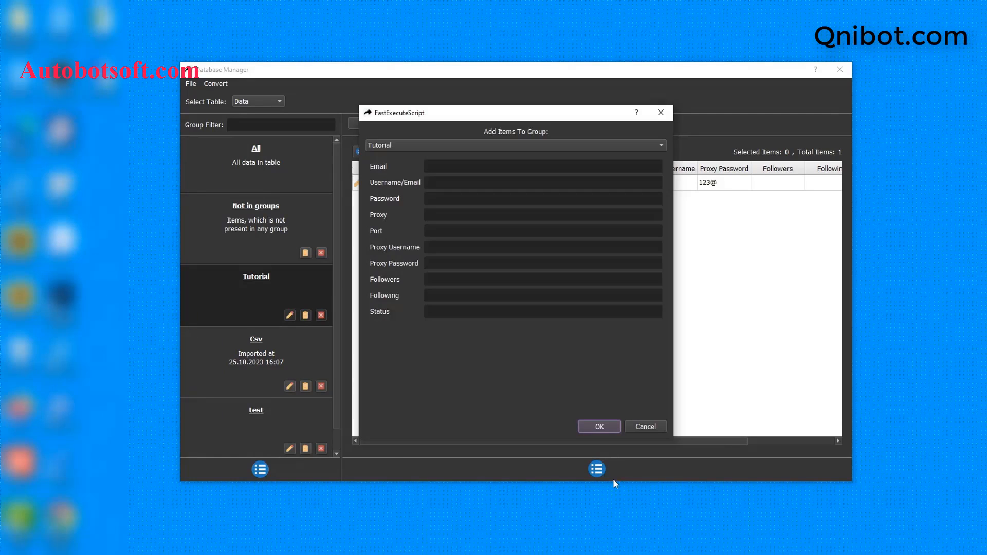
click(663, 113)
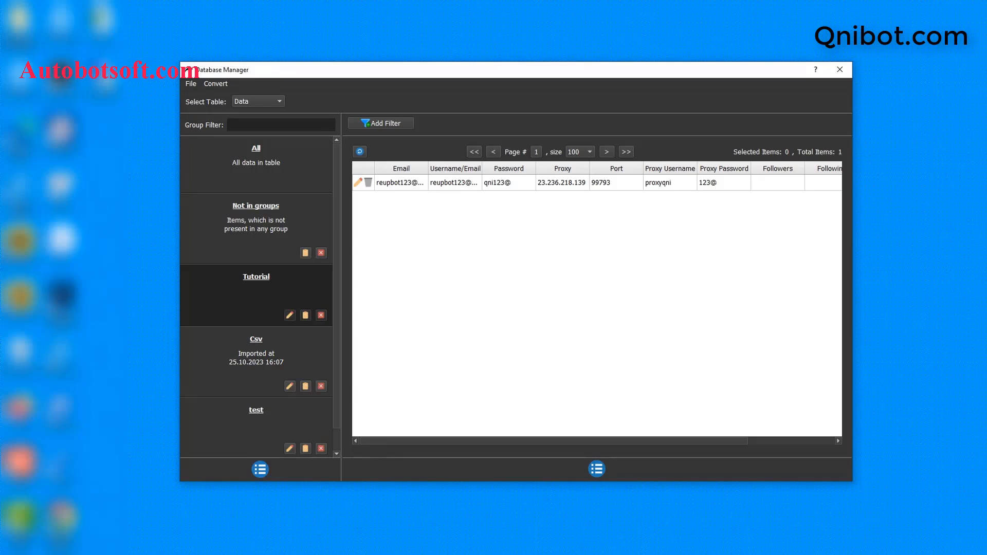
Create a new text document named tiktok-accounts.txt in the D:\qnibot folder.
key(alt+Tab)
right_click(295, 319)
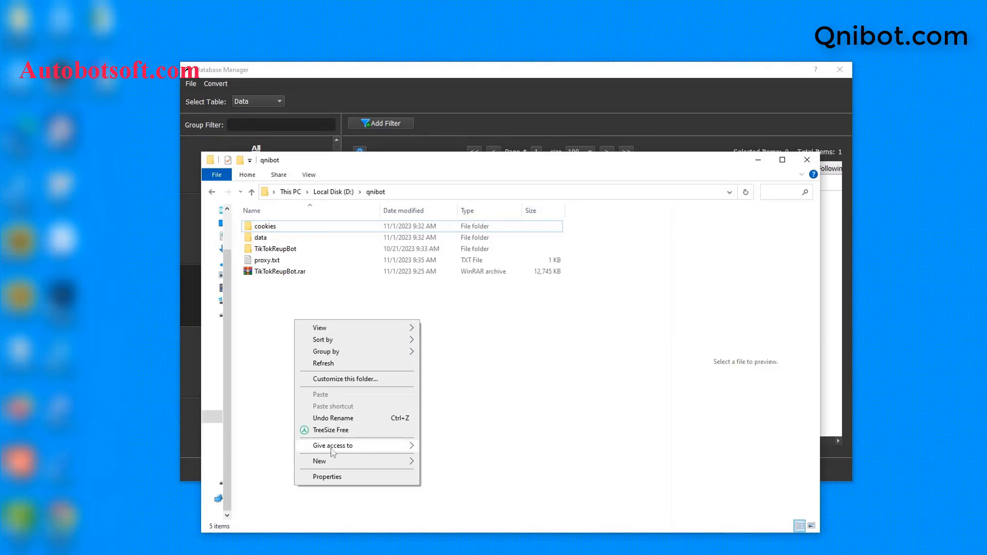
mouse_move(334, 461)
click(438, 437)
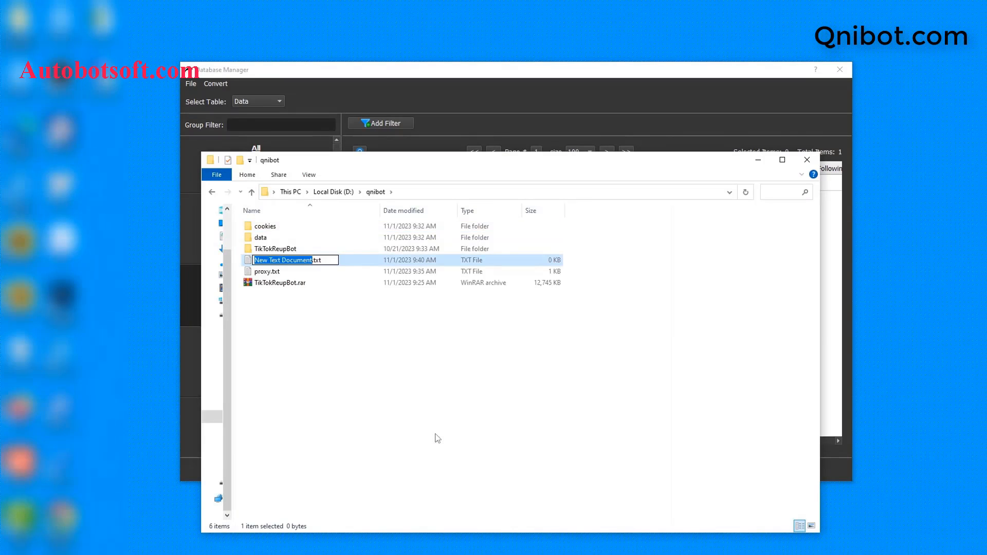
text(tiktoka)
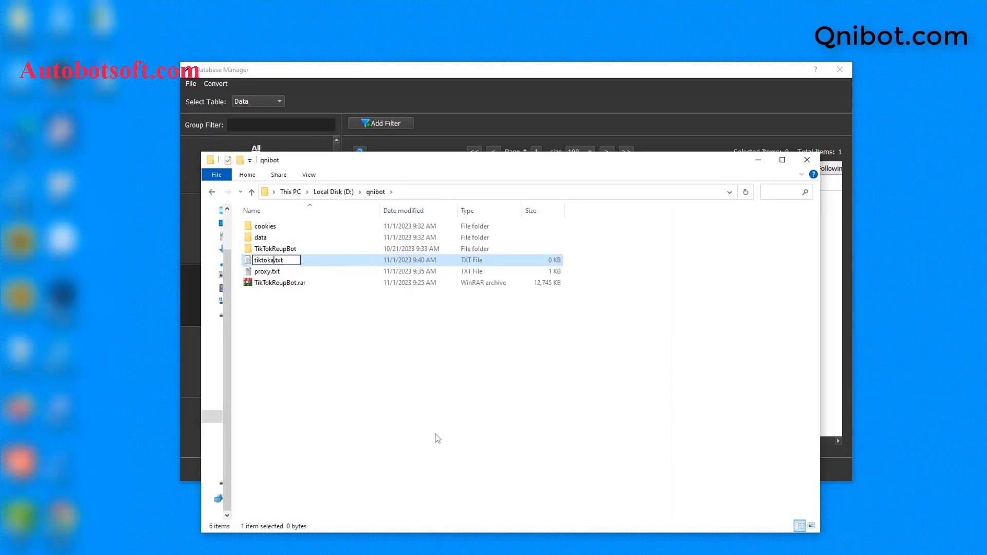
key(BackSpace)
text(-accounts)
key(Return)
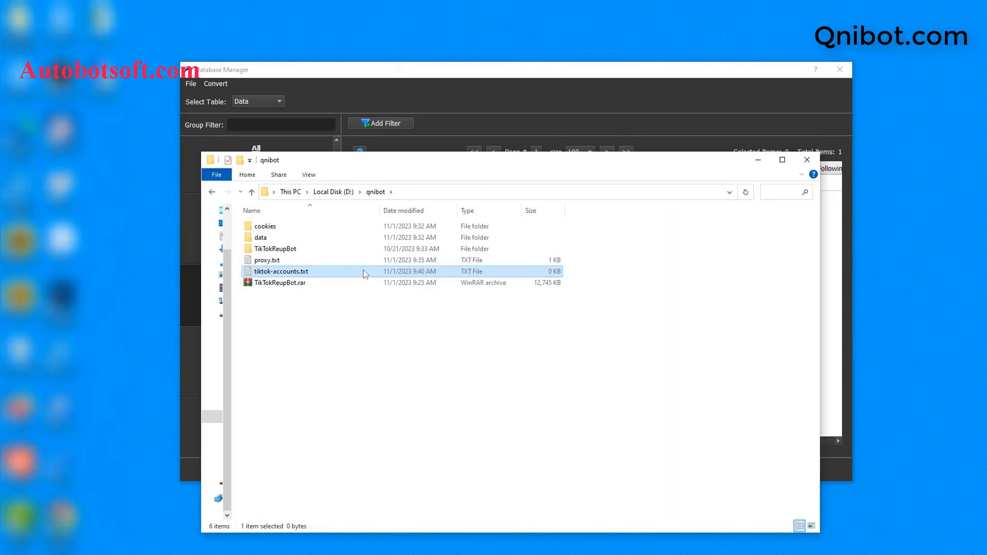
Open tiktok-accounts.txt in Notepad, positioned beside the Database Manager.
double_click(363, 269)
click(545, 186)
click(561, 294)
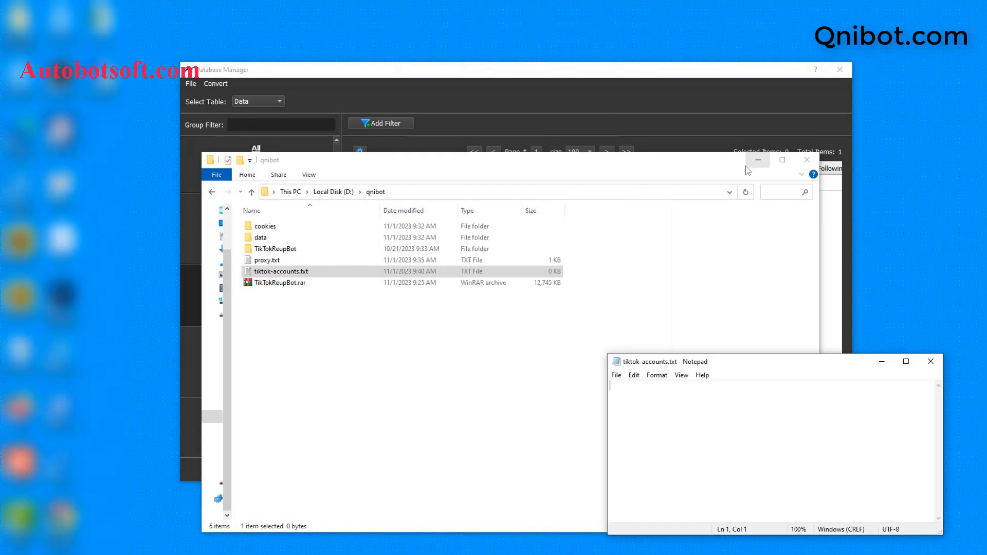
click(758, 160)
drag(751, 366, 578, 284)
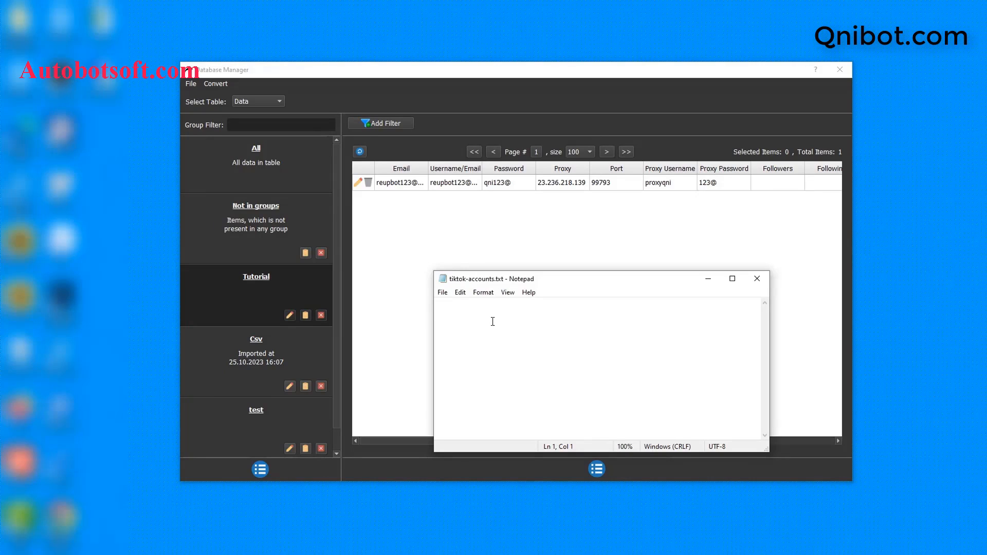
Write the first account line (email, username, password) and begin a second account's line.
key(ctrl+v)
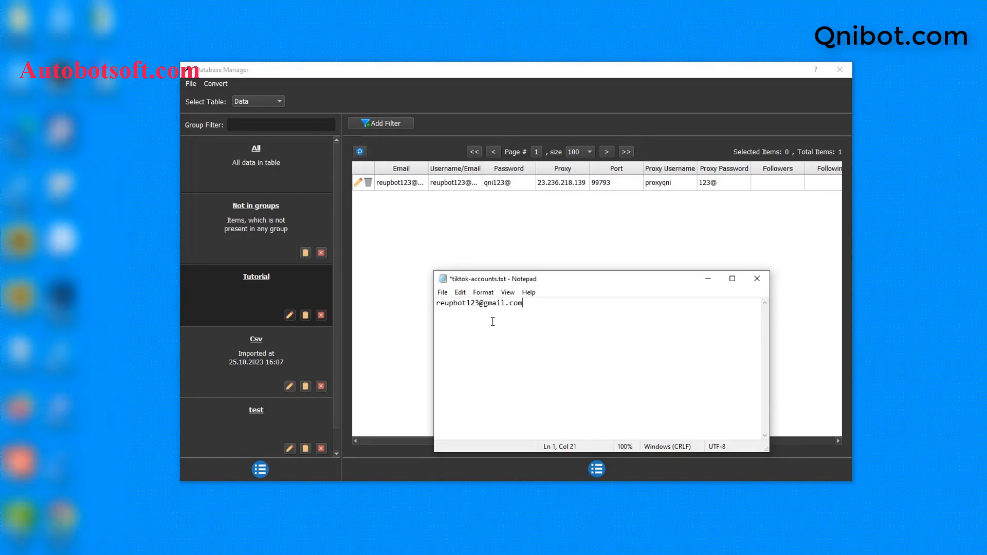
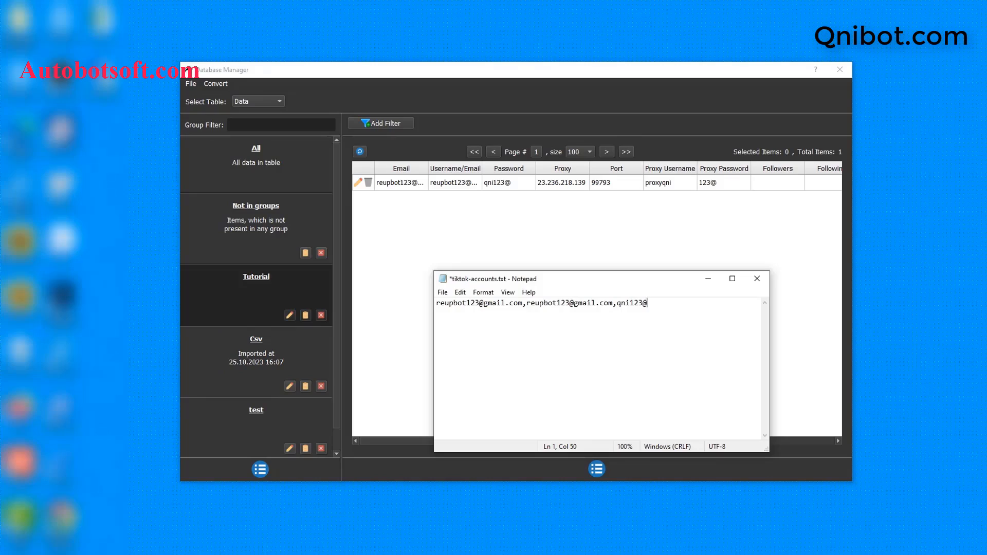
key(Return)
key(Return)
key(Return)
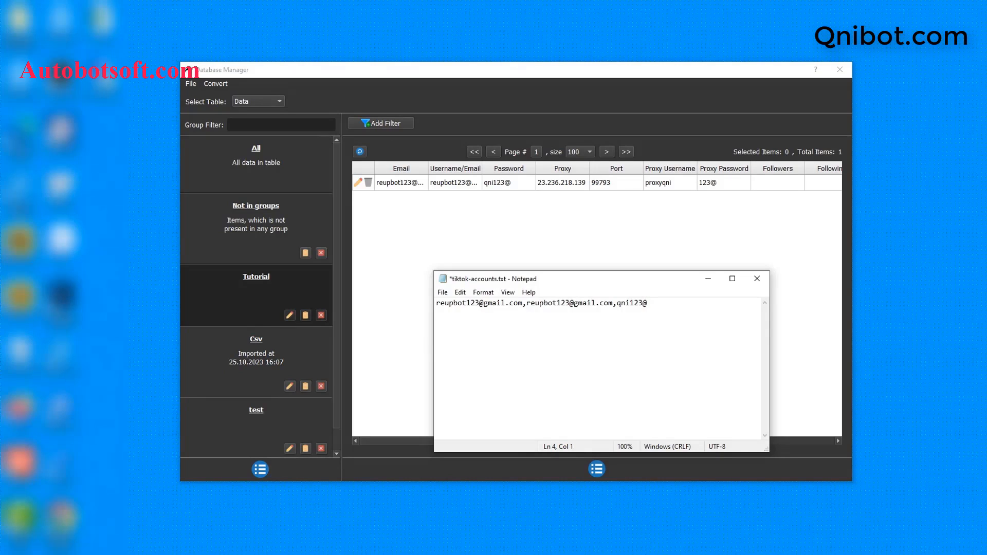
key(BackSpace)
key(BackSpace)
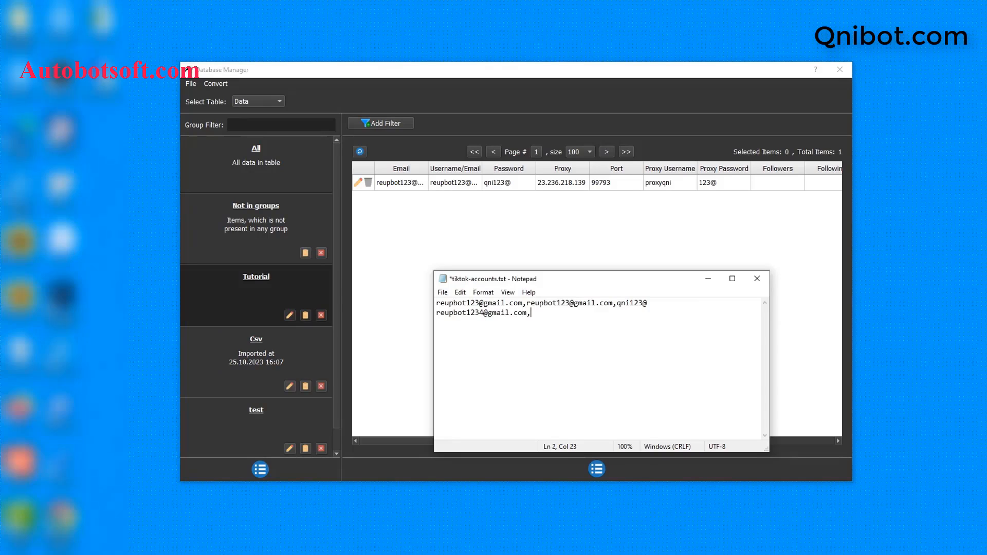
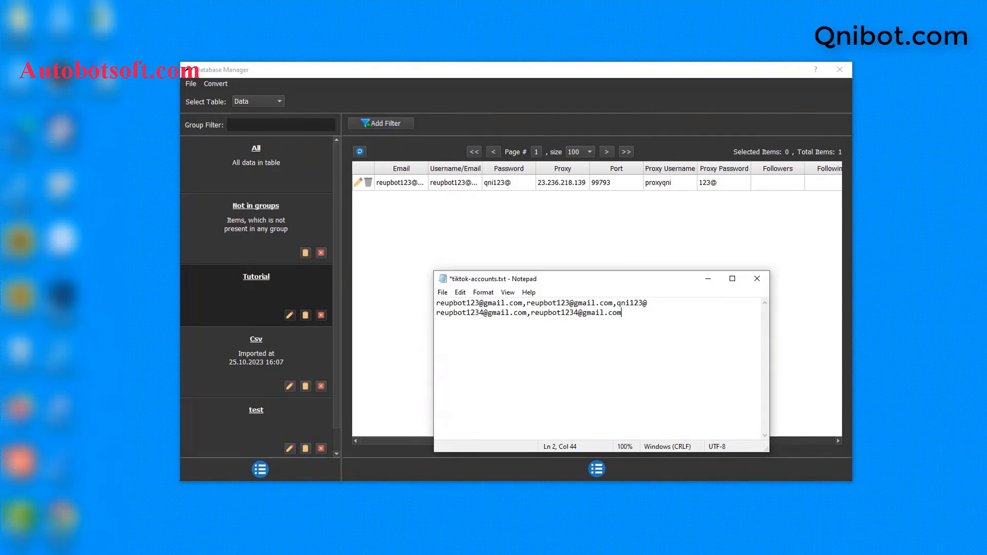
Complete line 2 with proxy 23.236.218.139, port 99793, and the proxy username and password.
text(23.236.218.139)
text(,)
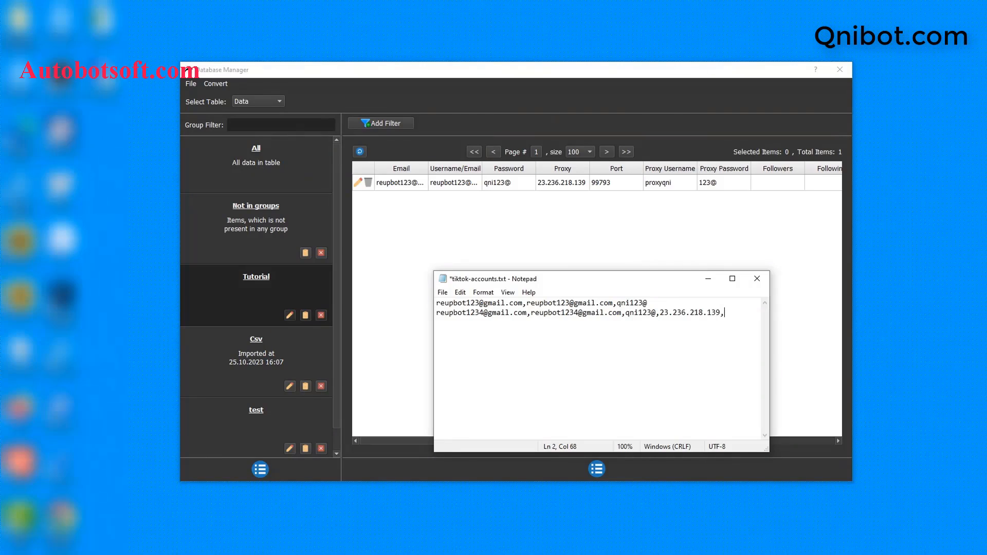
text(99793)
drag(770, 327, 896, 326)
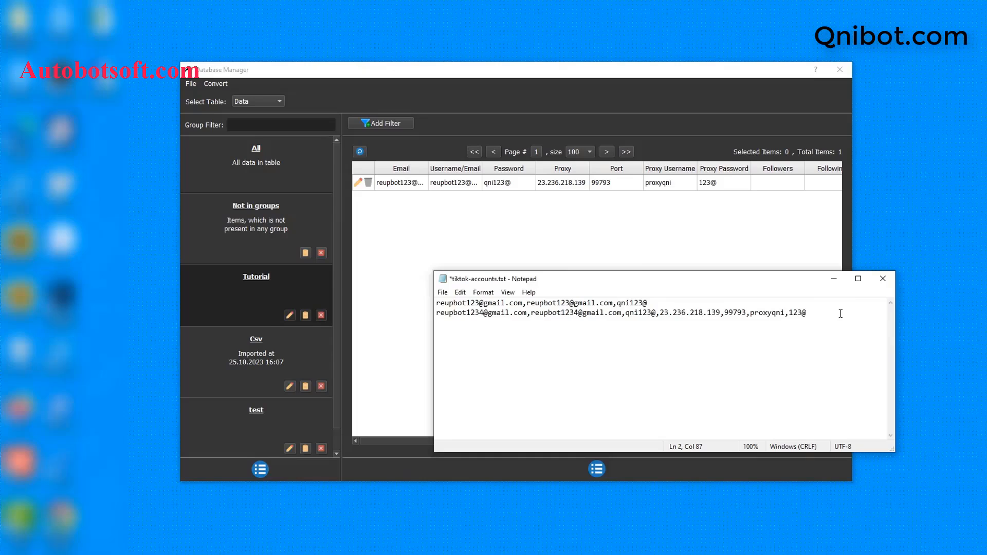
key(Return)
key(Return)
key(BackSpace)
key(BackSpace)
Save the accounts file, import tiktok-accounts.txt into the account database via Import Csv, then close Notepad.
click(441, 295)
click(465, 341)
click(214, 83)
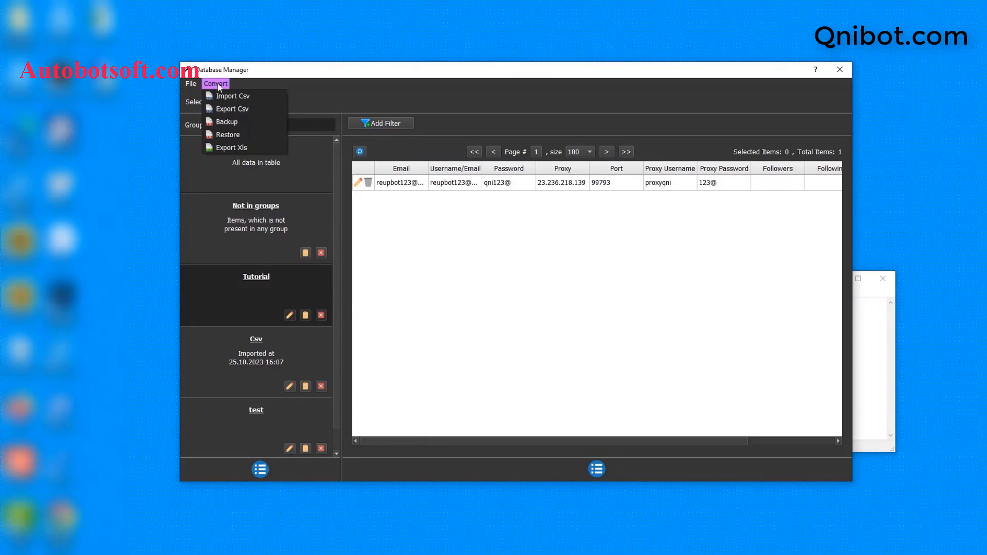
click(231, 98)
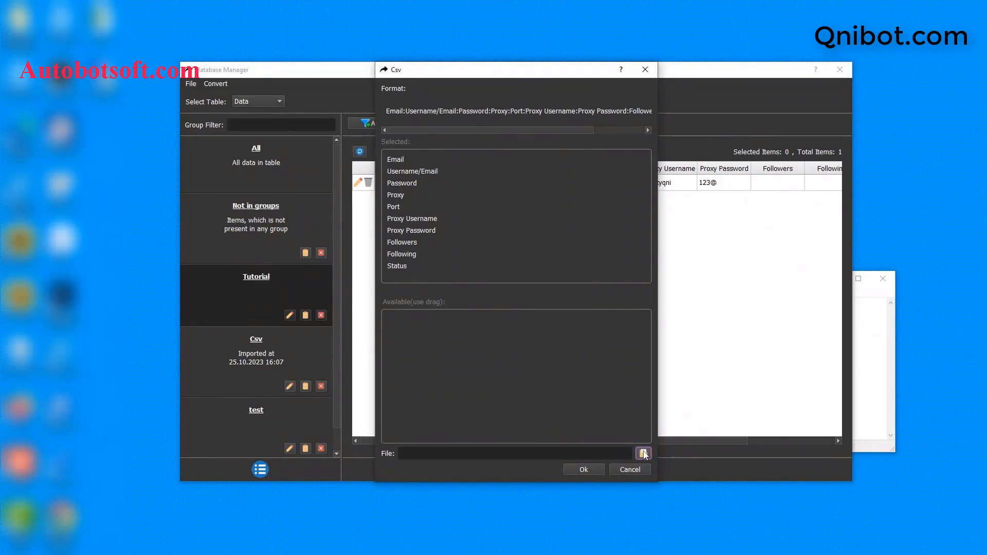
click(644, 453)
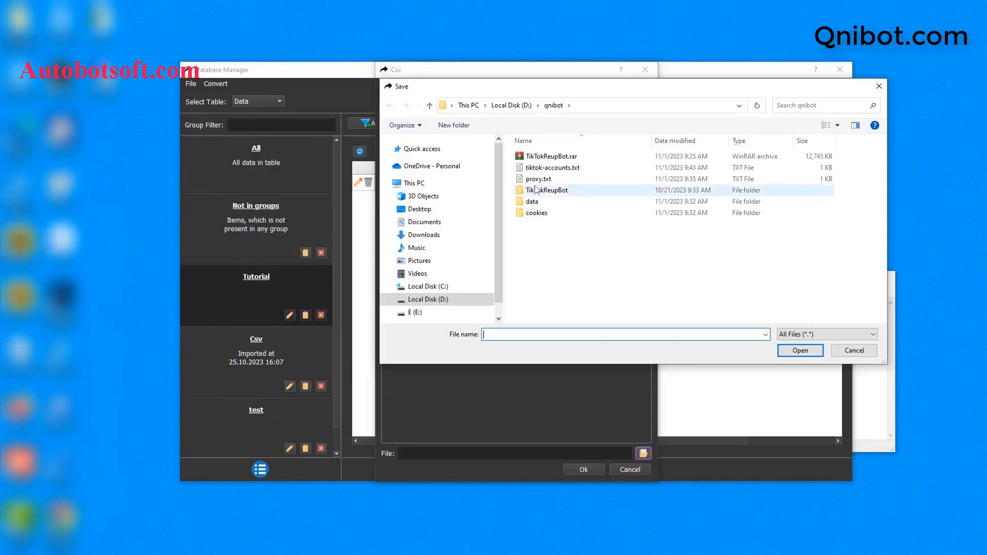
click(536, 170)
click(818, 352)
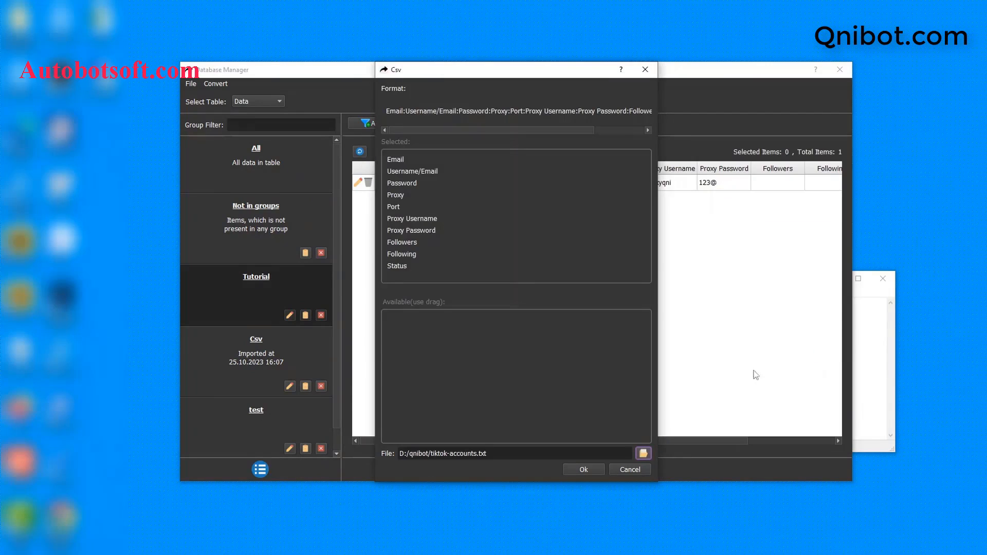
click(584, 469)
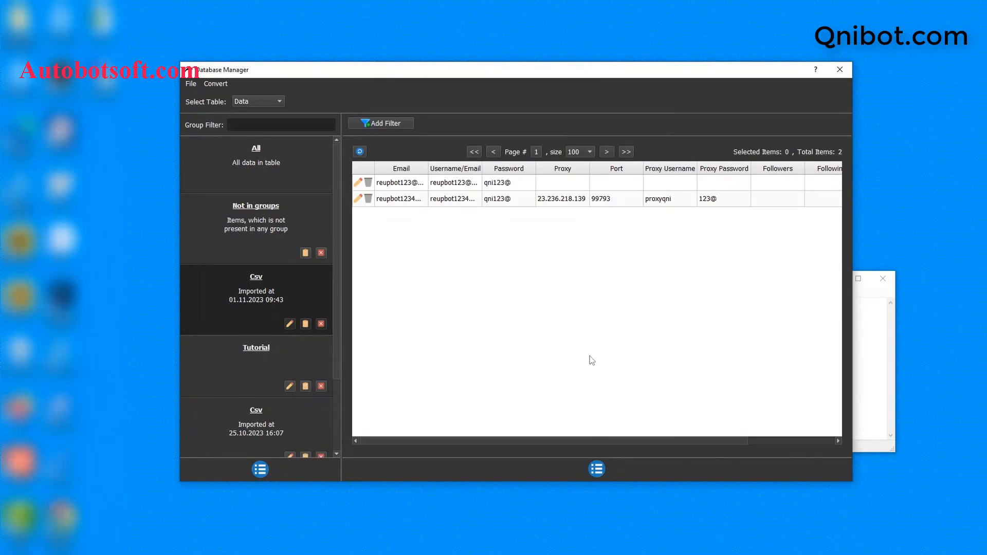
click(900, 345)
drag(686, 281, 613, 287)
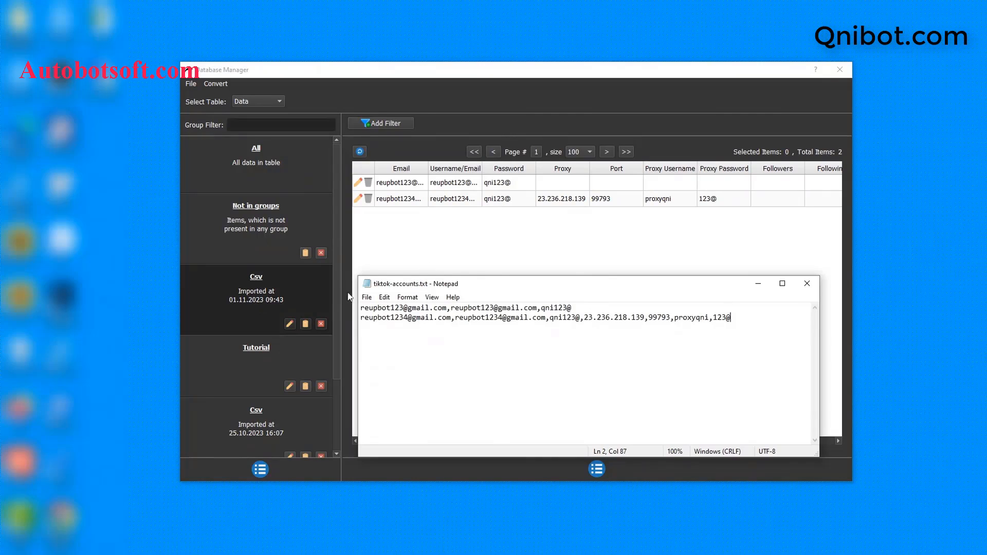
click(806, 283)
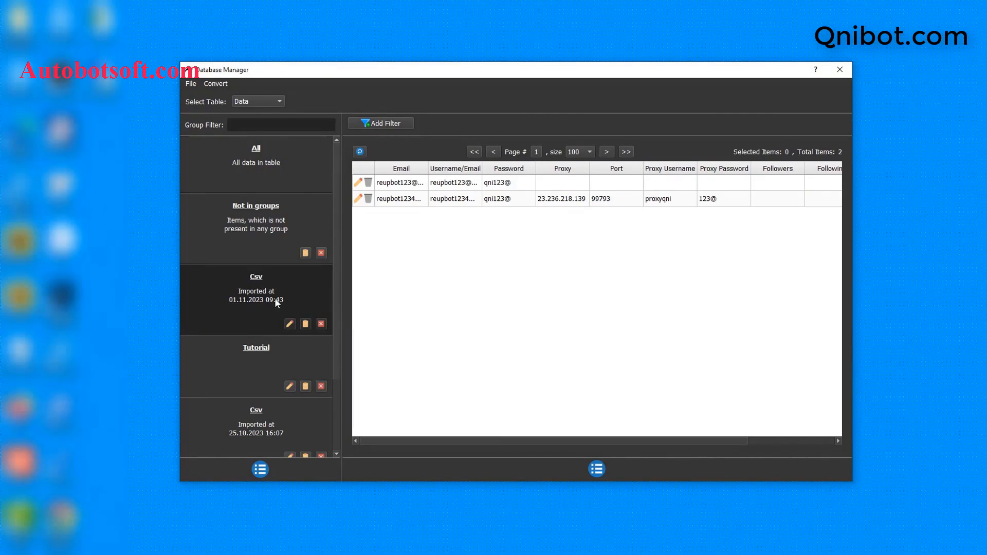
Rename the imported Csv account group to 'Tutorial 2' and close the account database.
click(290, 324)
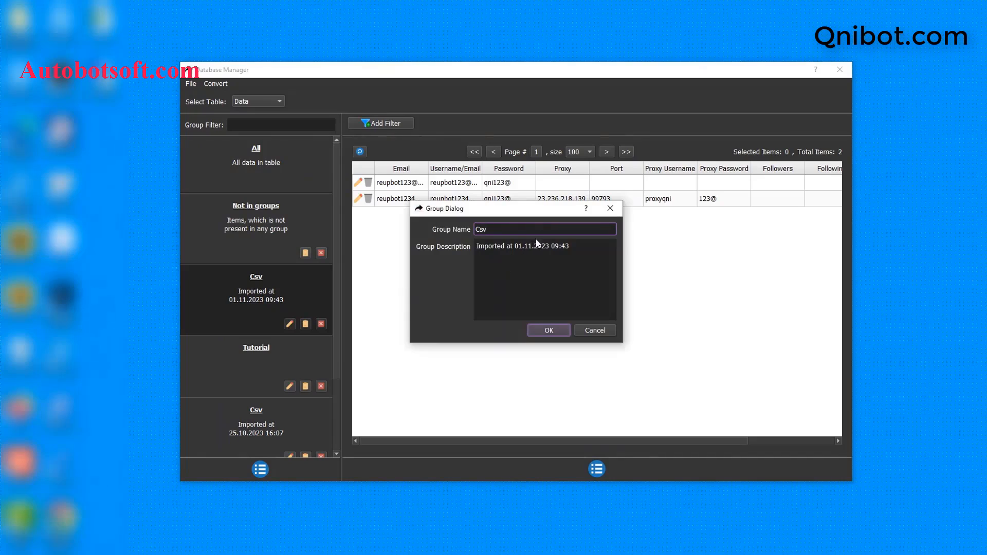
double_click(480, 229)
text(Tutorial 2)
click(543, 332)
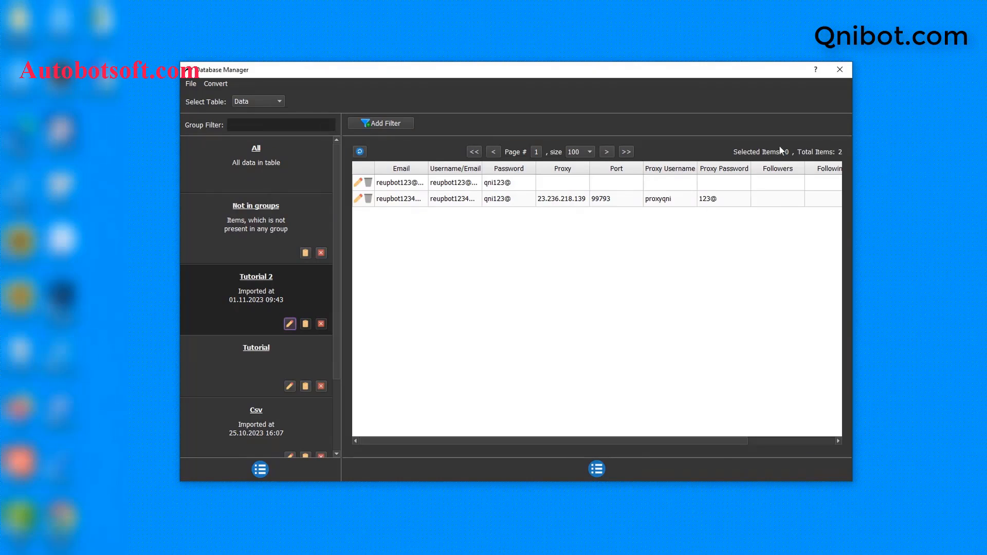
click(838, 71)
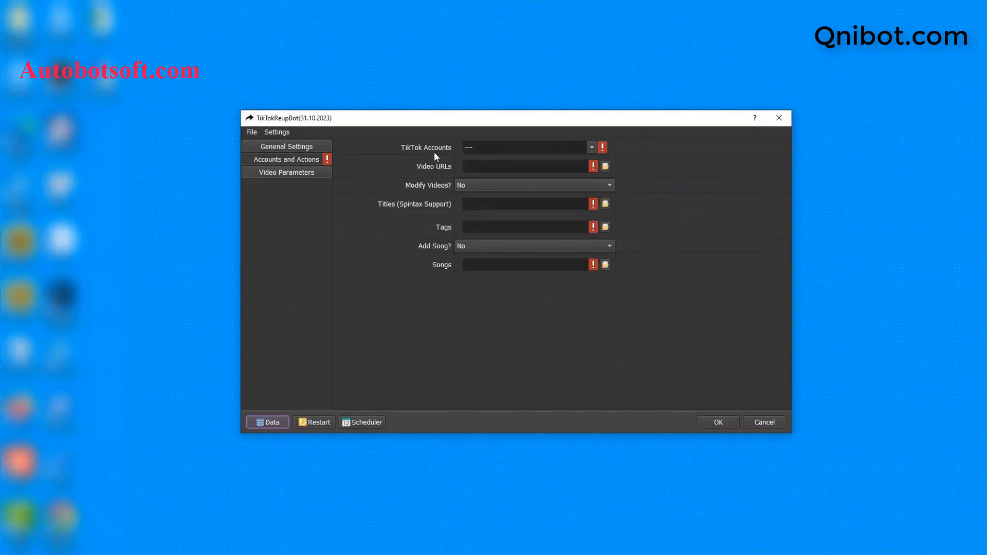
Tick the Tutorial 2 group in the TikTok Accounts dropdown.
click(593, 147)
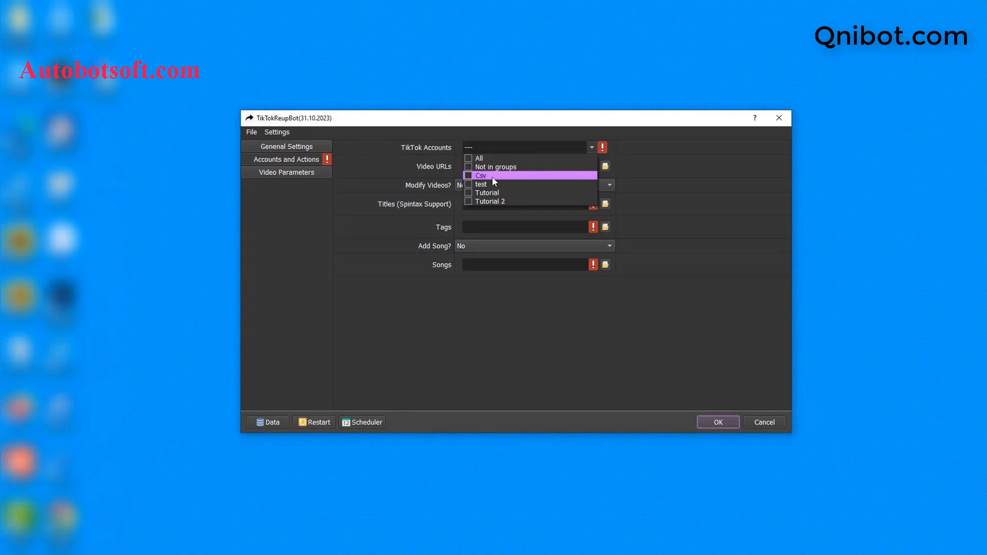
click(468, 201)
click(664, 194)
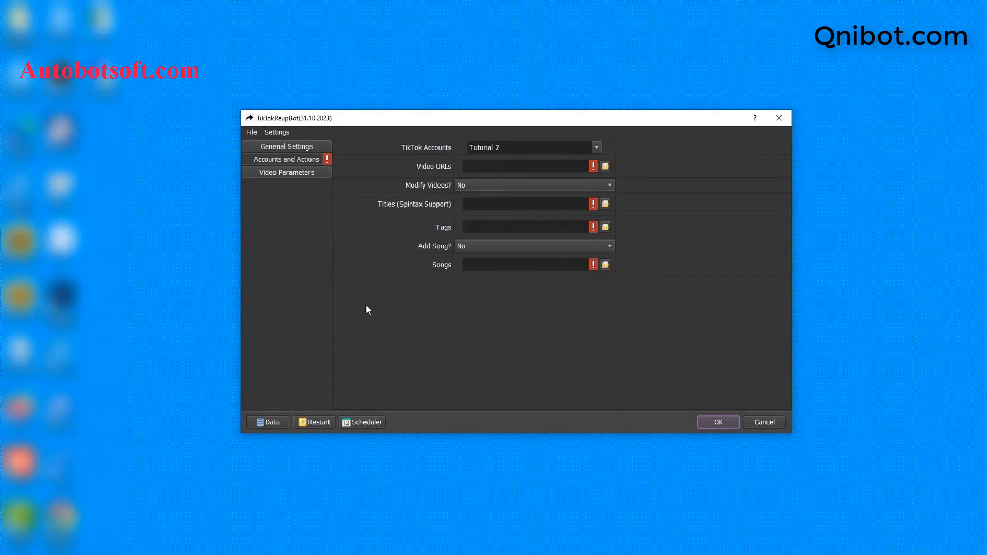
key(alt+Tab)
Create a new text document named video-urls.txt in D:\qnibot and open it with Notepad.
right_click(292, 314)
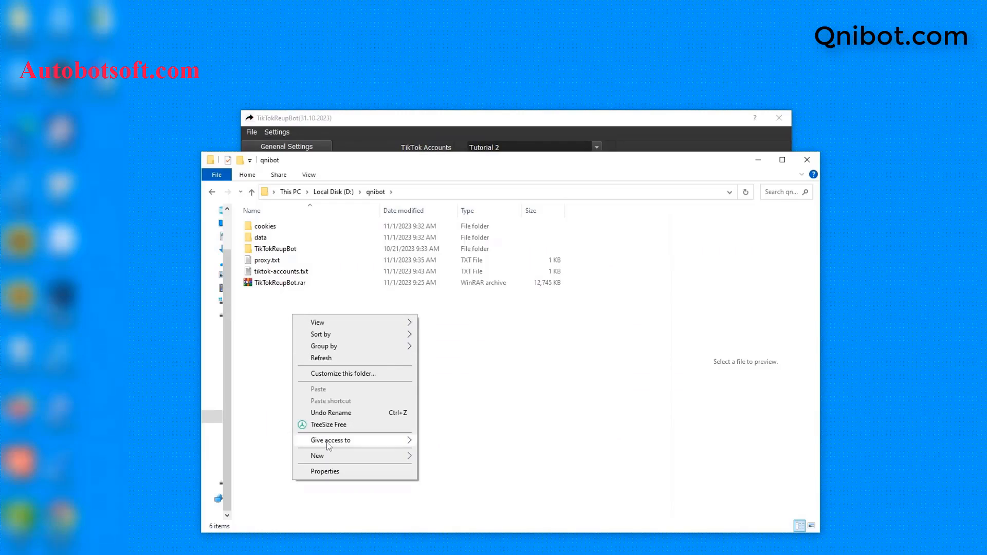
mouse_move(368, 454)
click(432, 433)
text(video-)
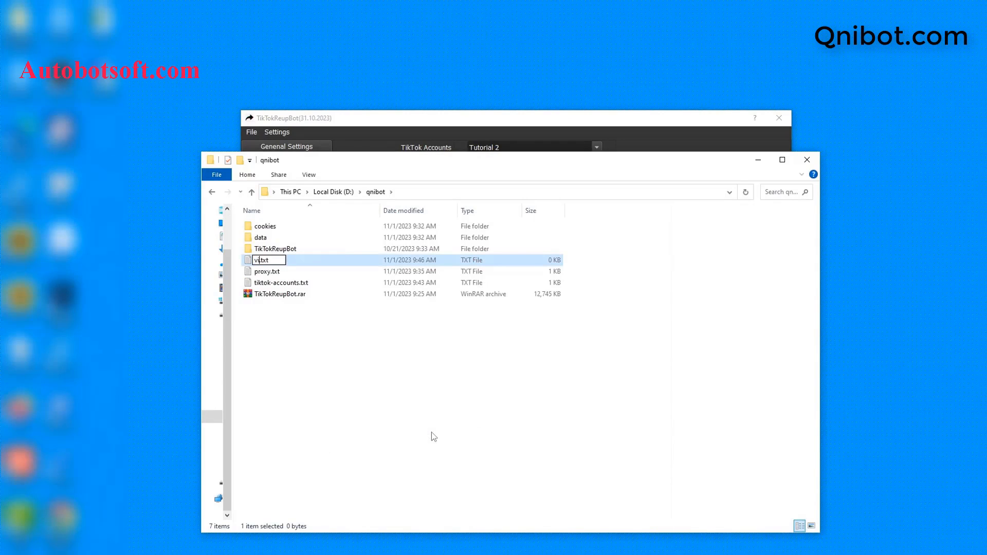
text(urls)
key(Return)
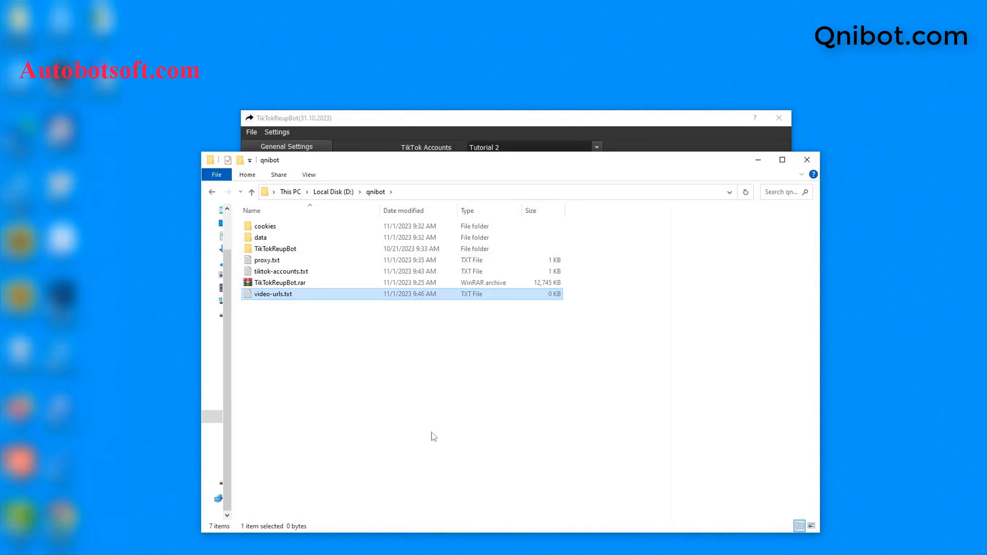
double_click(325, 295)
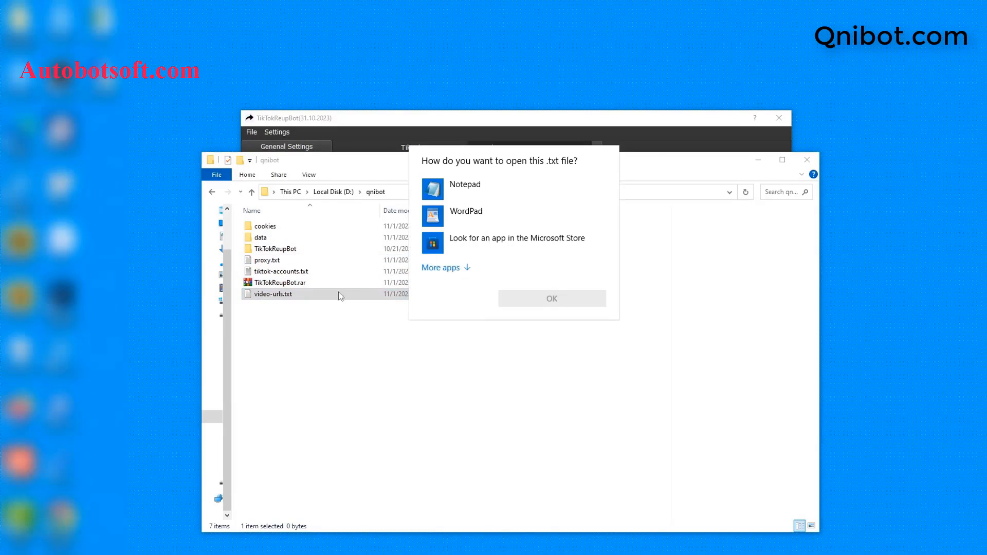
click(505, 200)
click(534, 298)
click(758, 161)
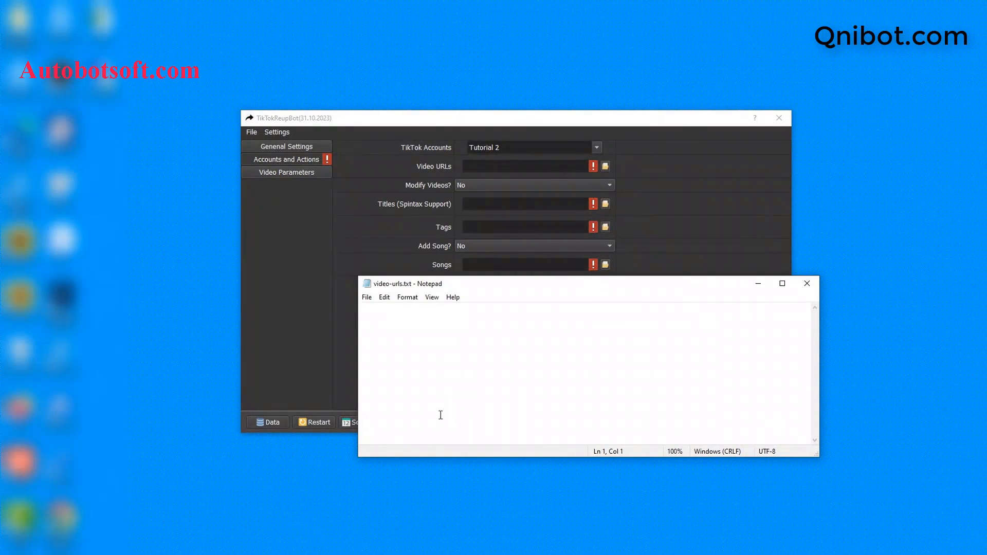
key(alt+Tab)
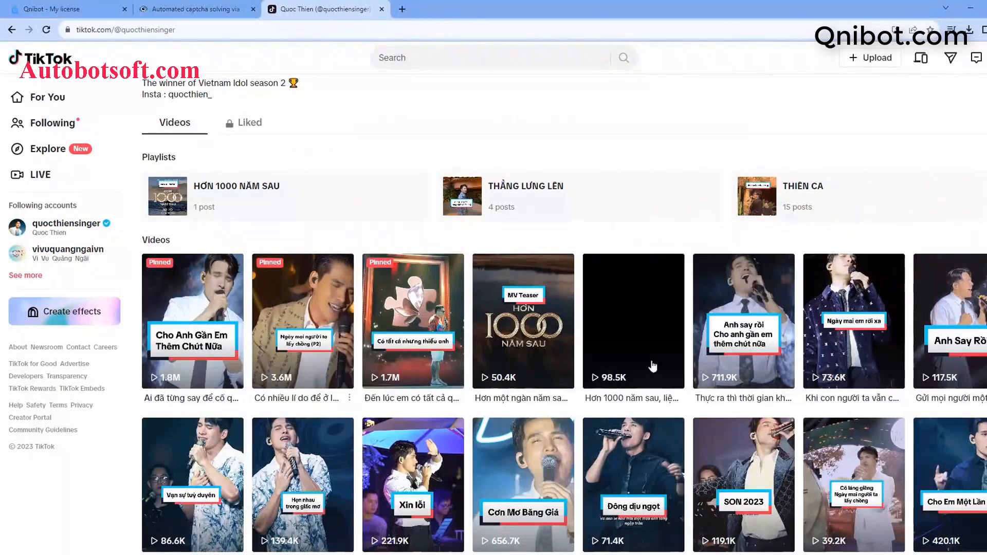
Copy the pinned TikTok video's URL and paste it on line 1 of video-urls.txt.
click(208, 341)
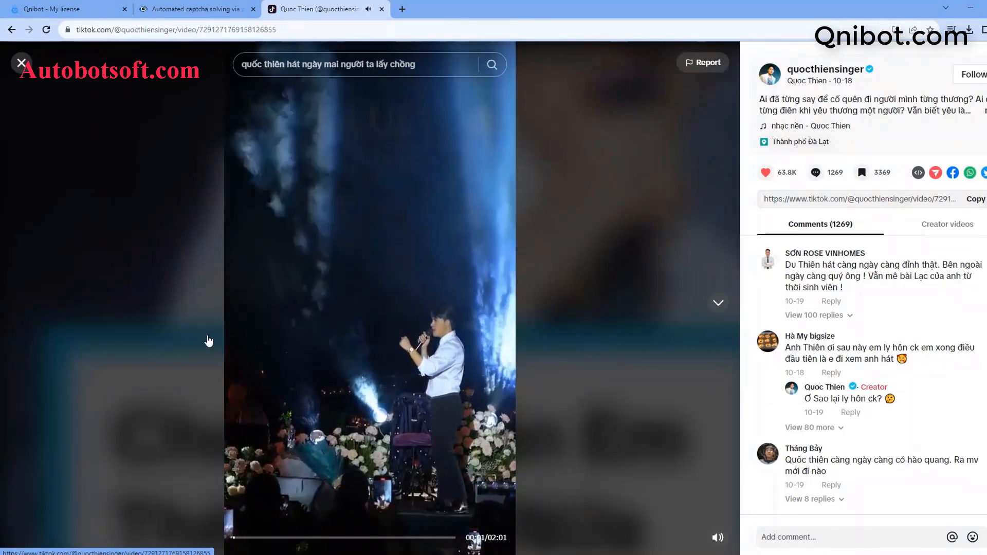
double_click(306, 29)
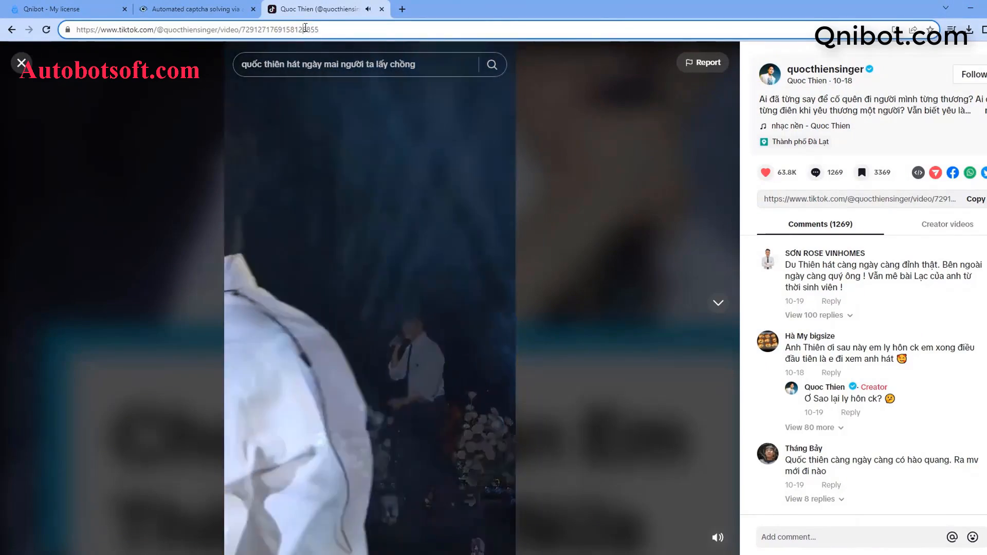
key(ctrl+a)
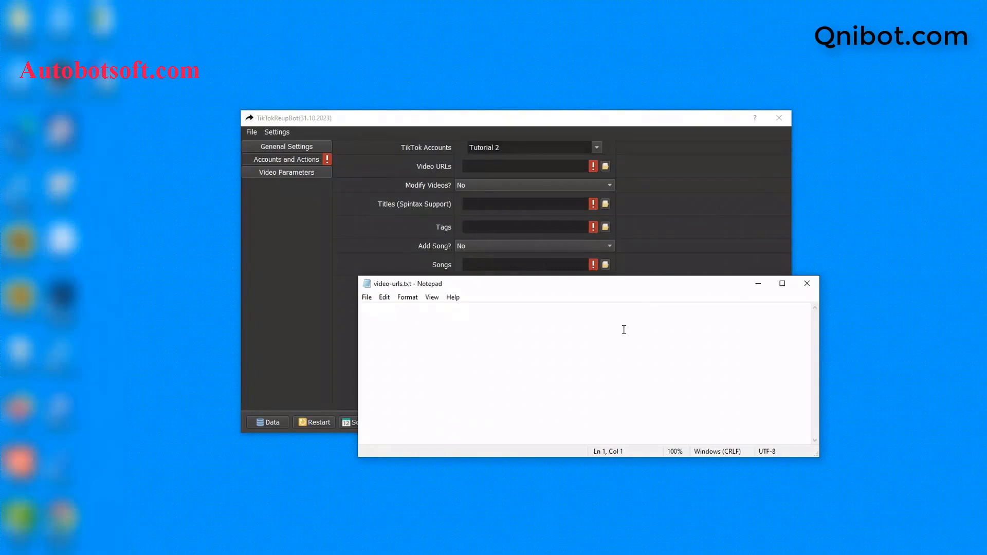
key(ctrl+v)
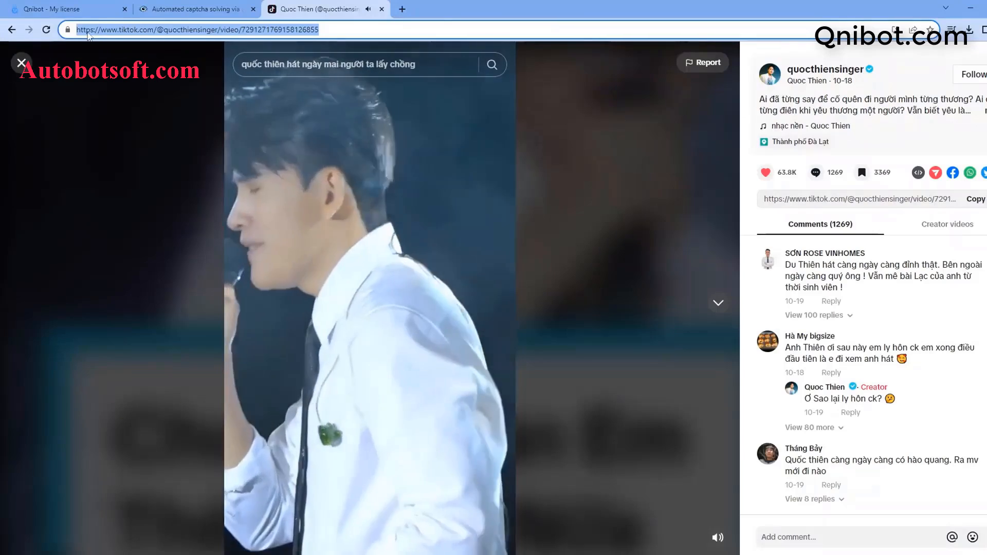
Open the profile's third video, select its URL, and start a new line in video-urls.txt.
click(27, 69)
click(411, 319)
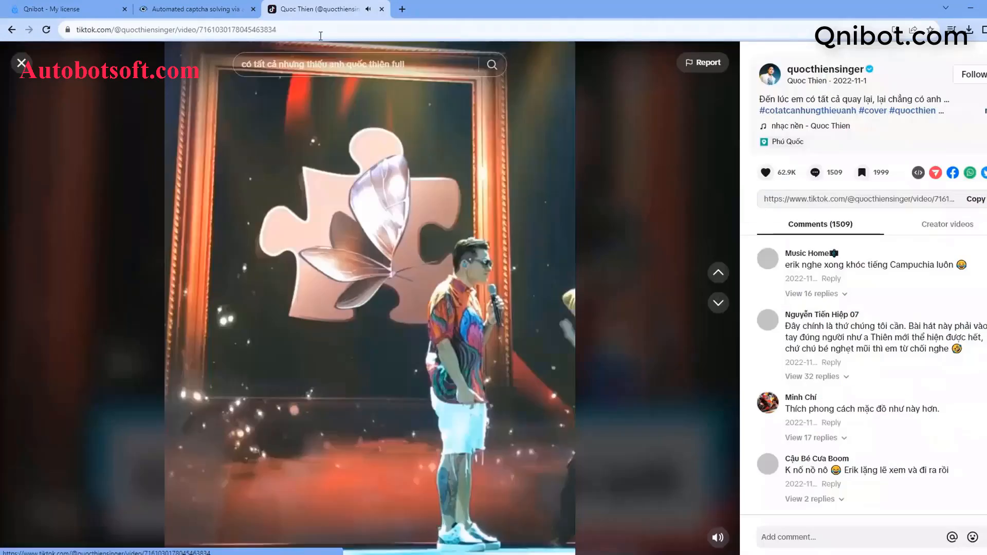
click(313, 24)
key(ctrl+c)
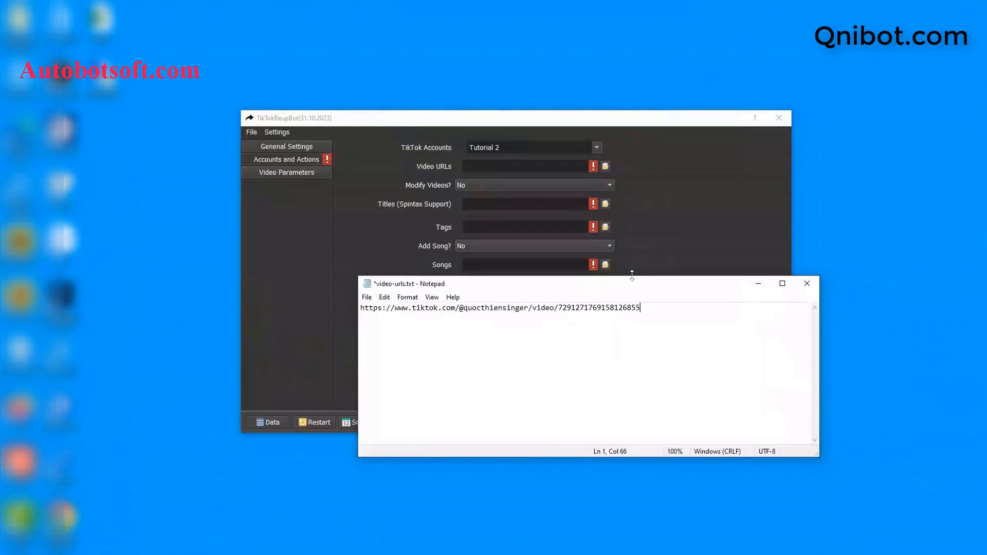
key(Return)
Paste the third video's link on line 2, save video-urls.txt, and minimize Notepad.
key(ctrl+v)
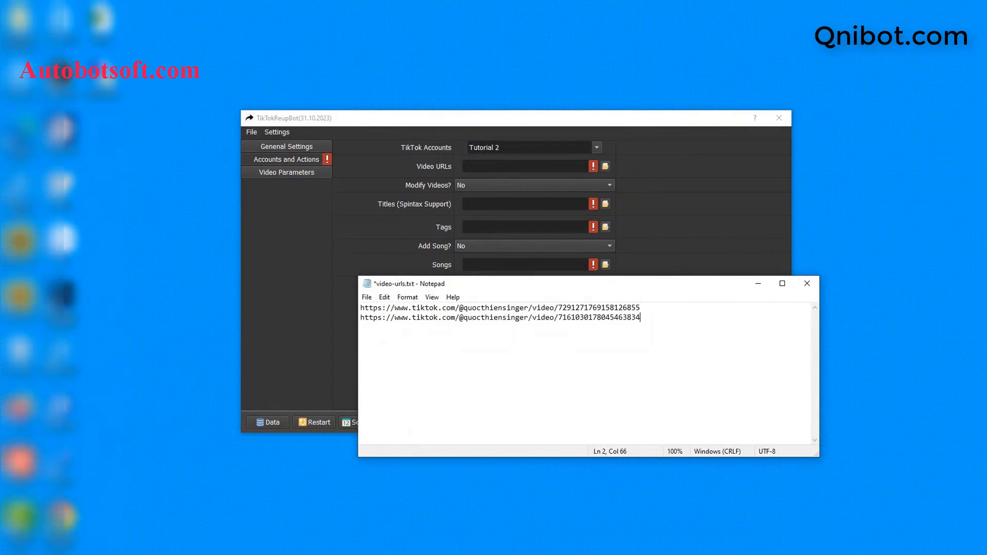
key(Return)
key(Return)
key(BackSpace)
key(BackSpace)
click(367, 297)
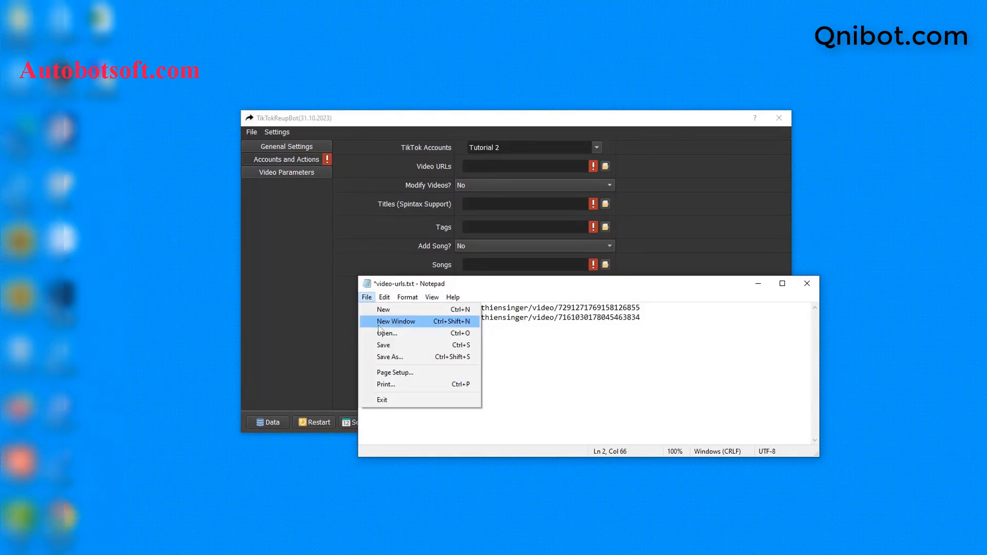
click(401, 344)
click(757, 285)
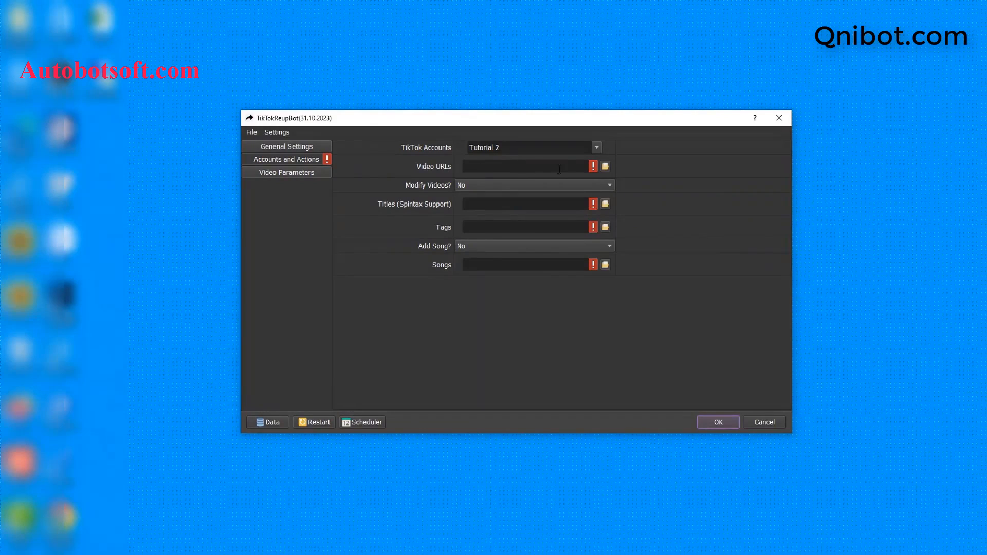
Pick video-urls.txt in the Open File dialog for the Video URLs field.
click(606, 166)
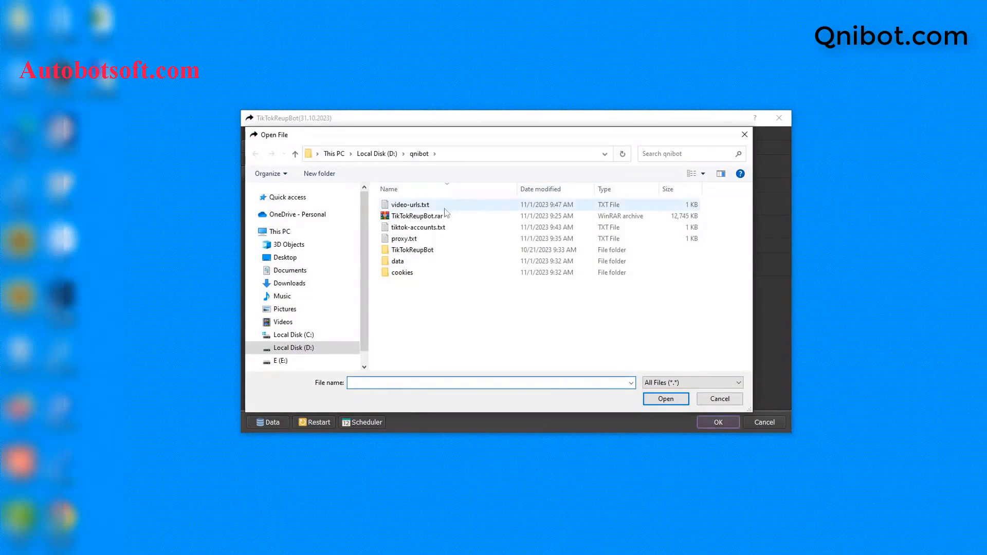
click(411, 205)
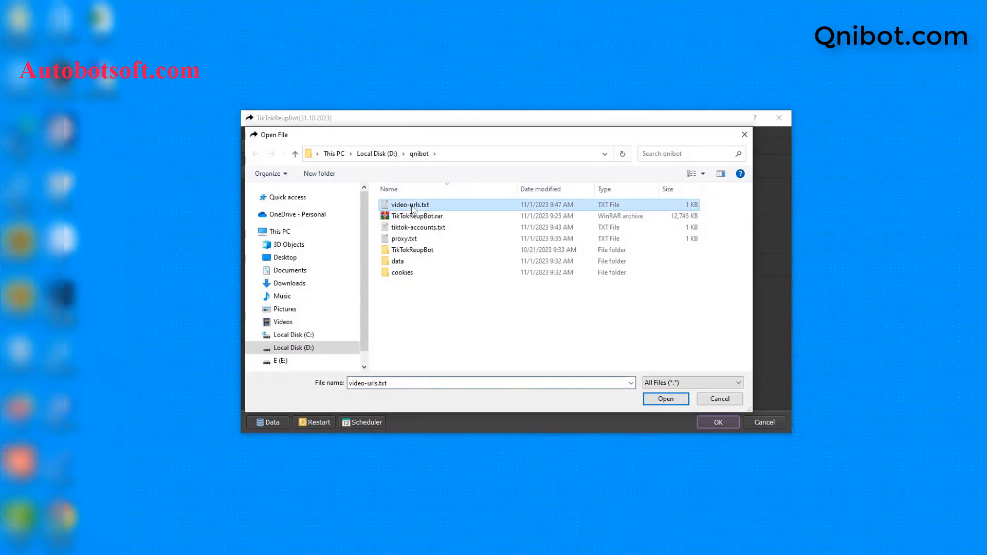
click(666, 399)
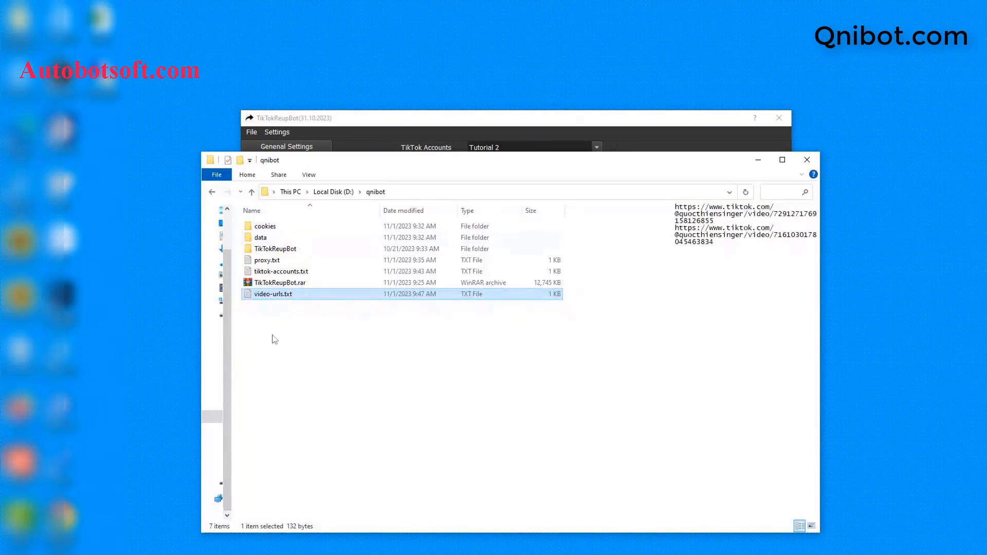
Create a new text document named titles.txt in D:\qnibot and open it with Notepad.
right_click(273, 337)
mouse_move(314, 480)
click(414, 452)
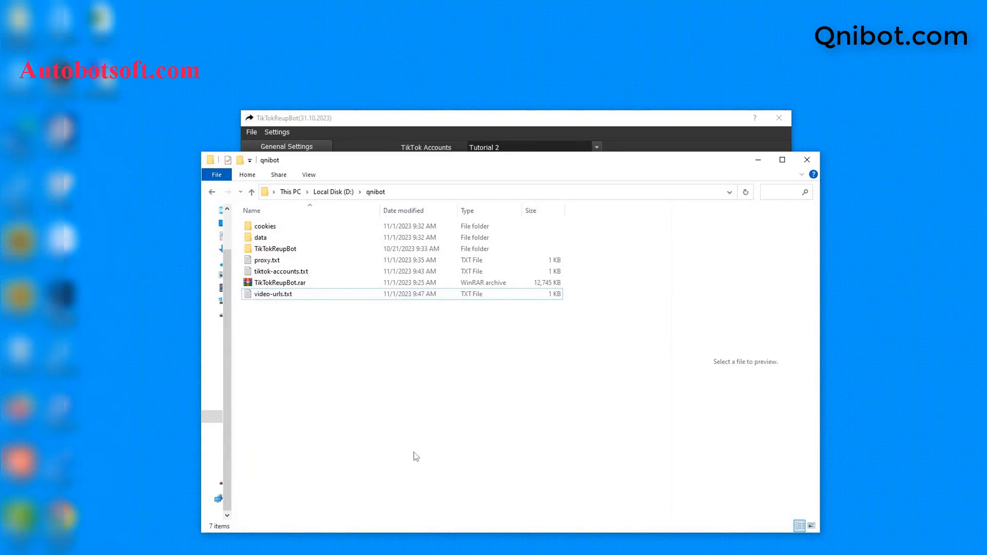
text(titles)
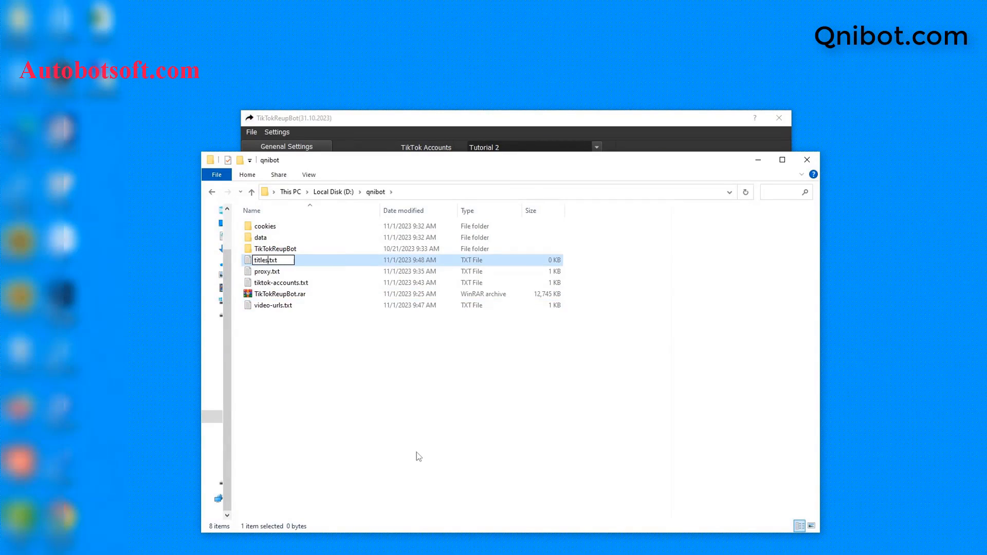
key(Return)
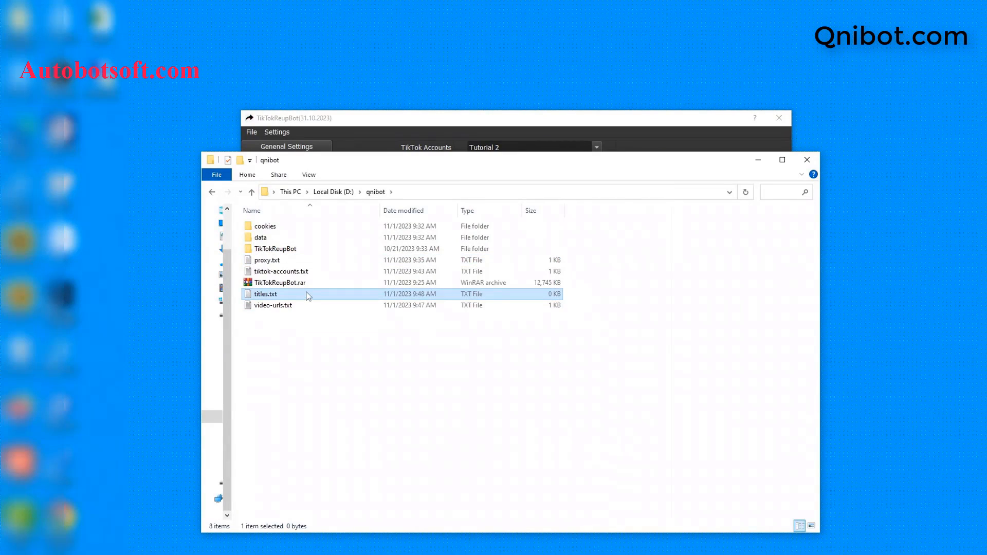
double_click(309, 293)
click(465, 186)
click(548, 296)
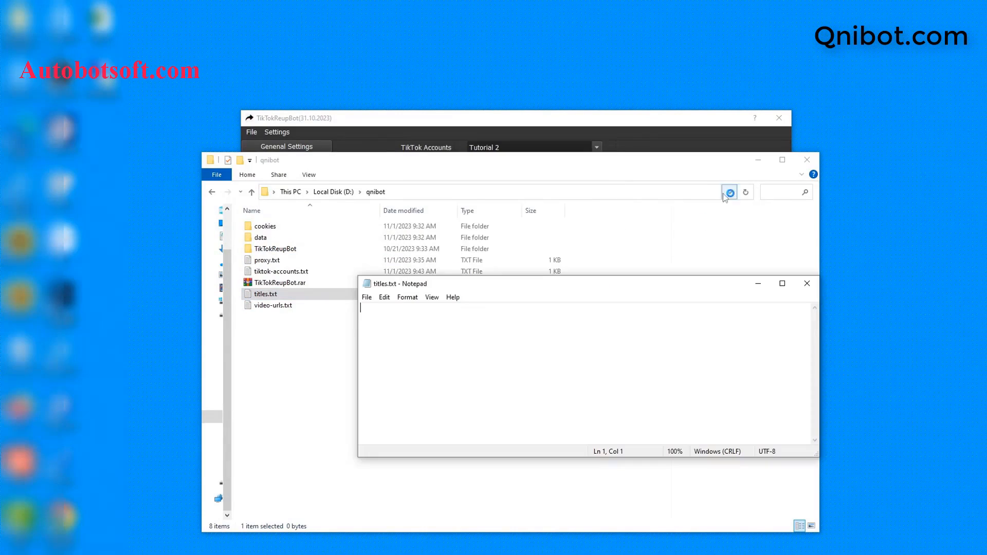
click(758, 160)
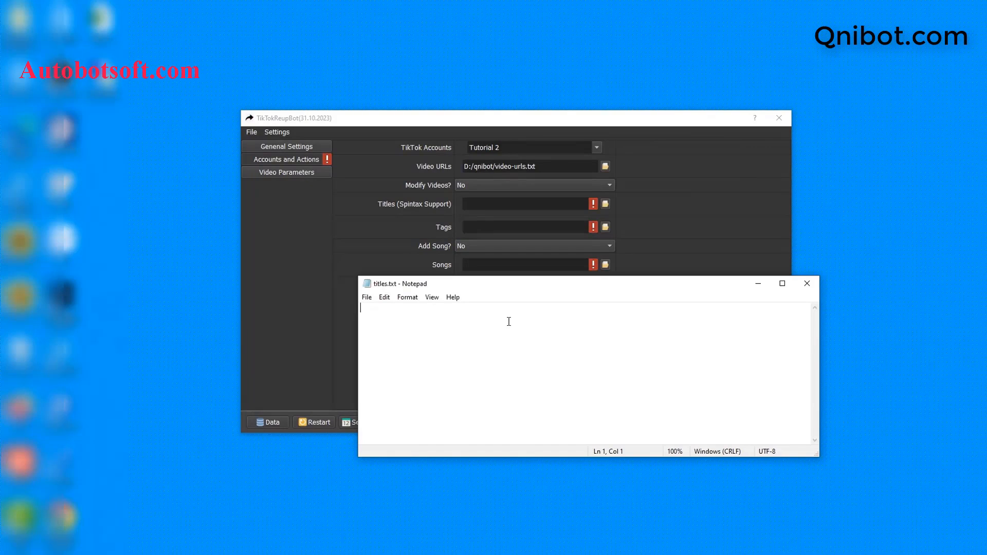
Enter the titles '{hi|hello} {Sir|Bro} !', 'My song' and 'Hi all', then save titles.txt.
text({hi)
text(|hello} {Sir|Bro} !)
key(Return)
text(My song)
key(Return)
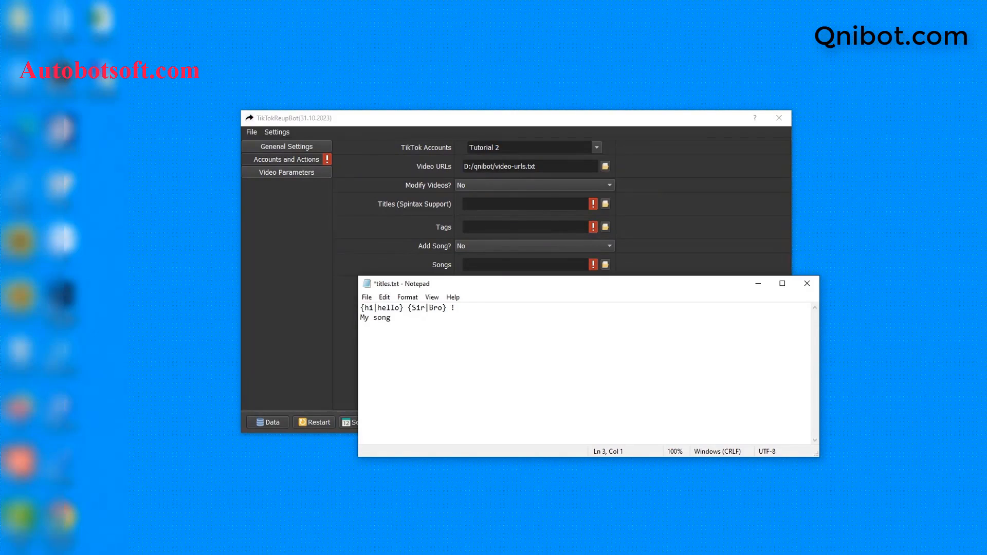
text(Hi all)
click(372, 303)
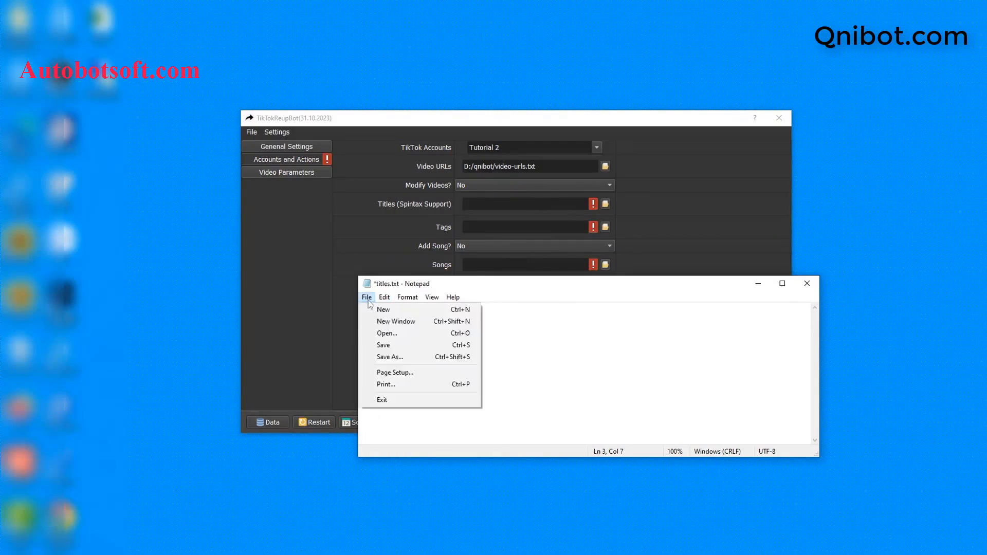
click(368, 298)
click(366, 298)
click(392, 344)
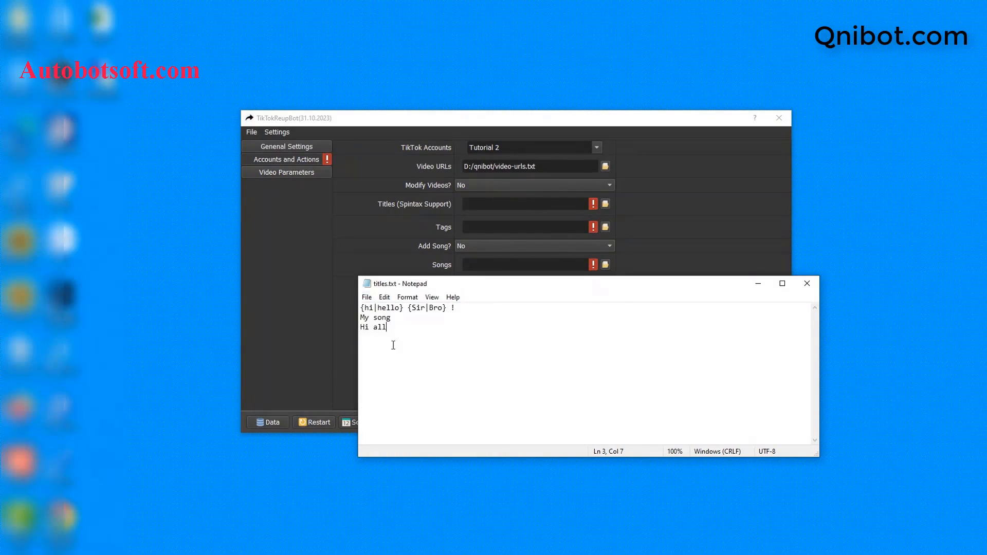
click(691, 248)
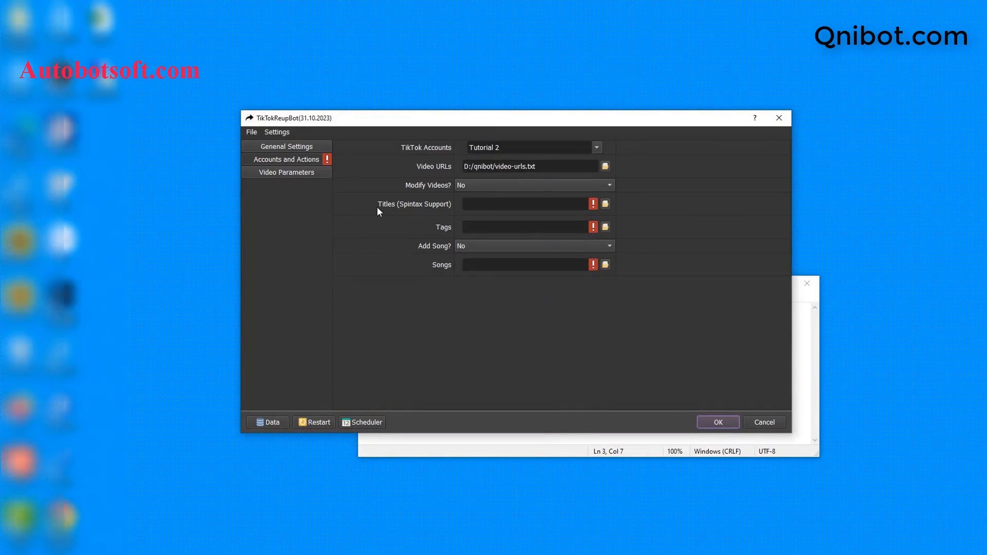
Pick titles.txt for the Titles (Spintax Support) field, then close its Notepad window.
click(605, 205)
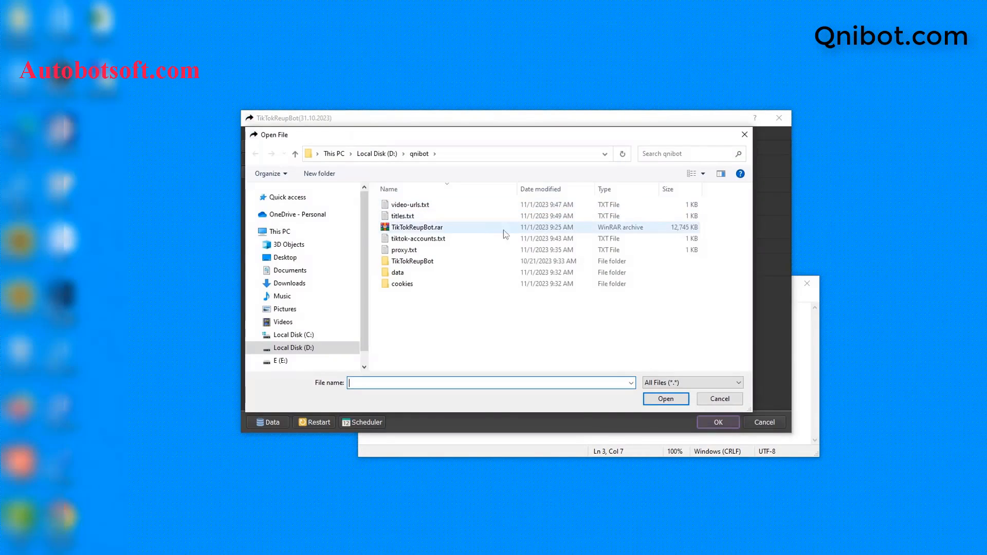
click(404, 216)
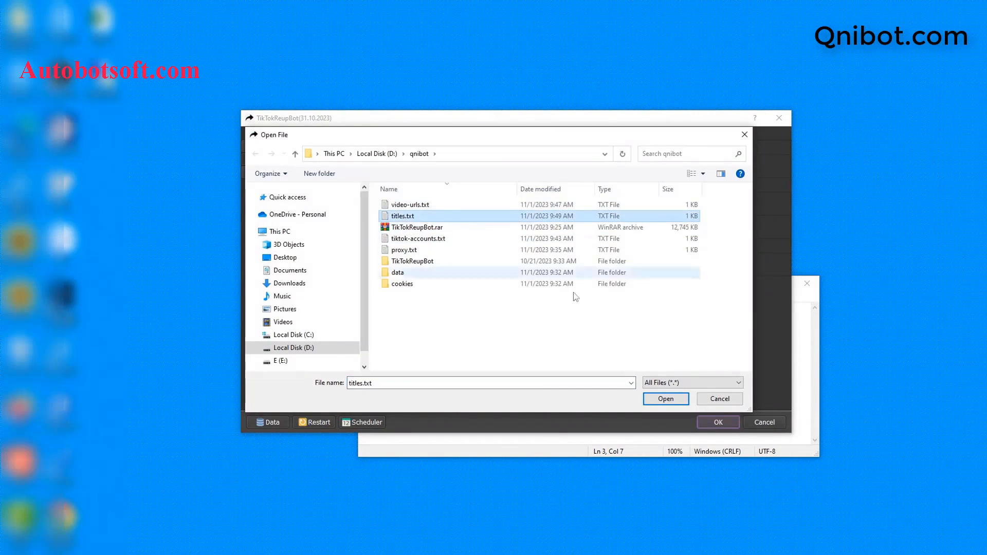
click(664, 399)
click(590, 436)
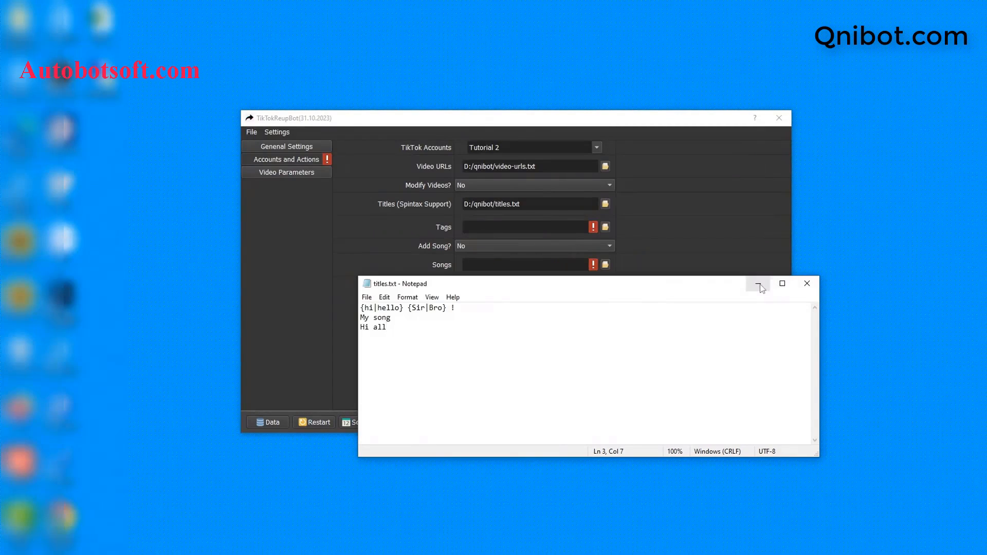
click(807, 283)
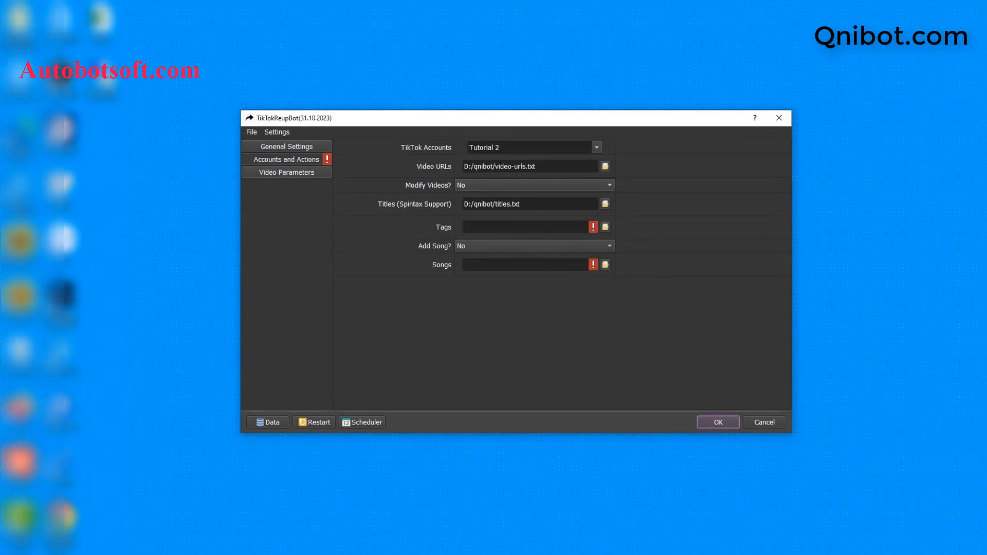
click(230, 552)
Create a new text document named tags.txt in D:\qnibot and open it with Notepad.
right_click(280, 335)
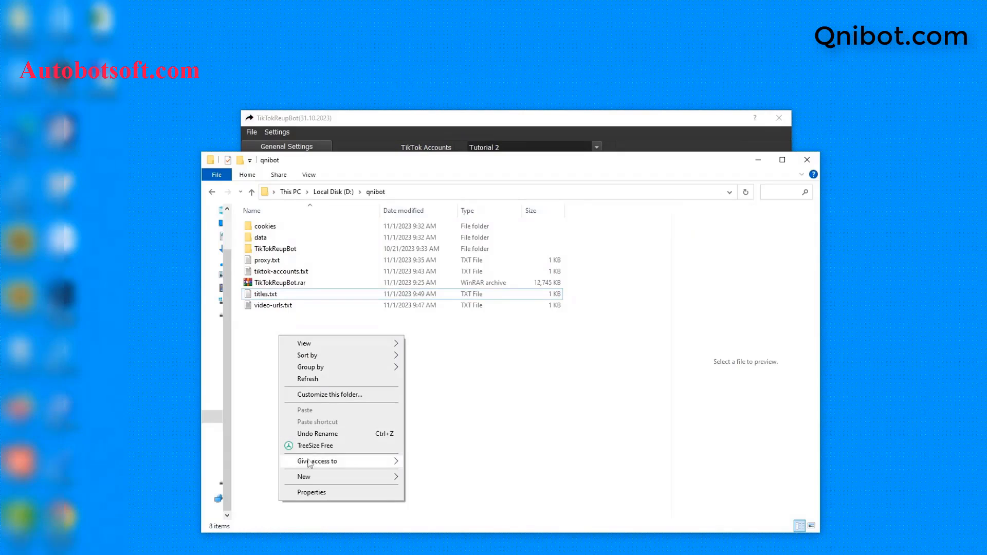
mouse_move(313, 478)
click(431, 453)
text(t)
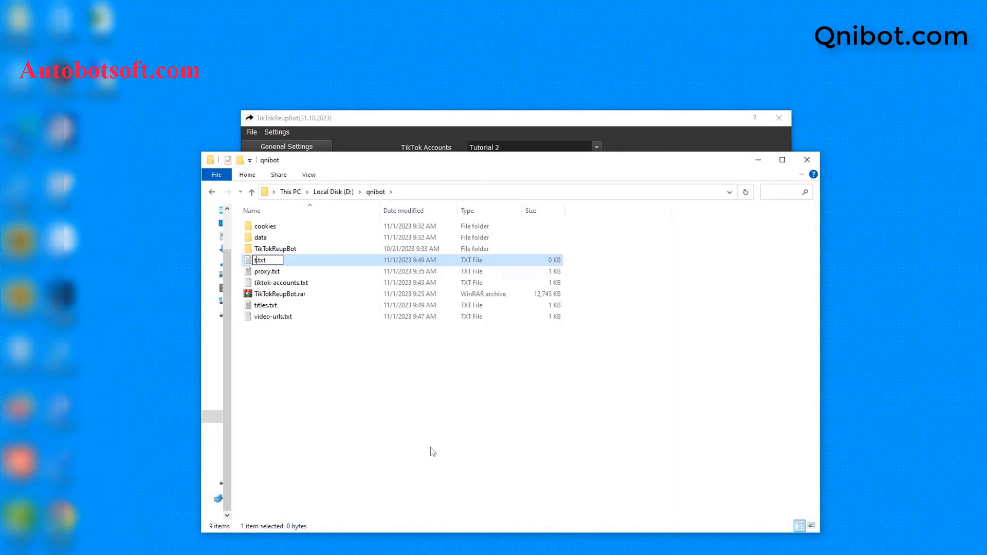
text(ags)
key(Return)
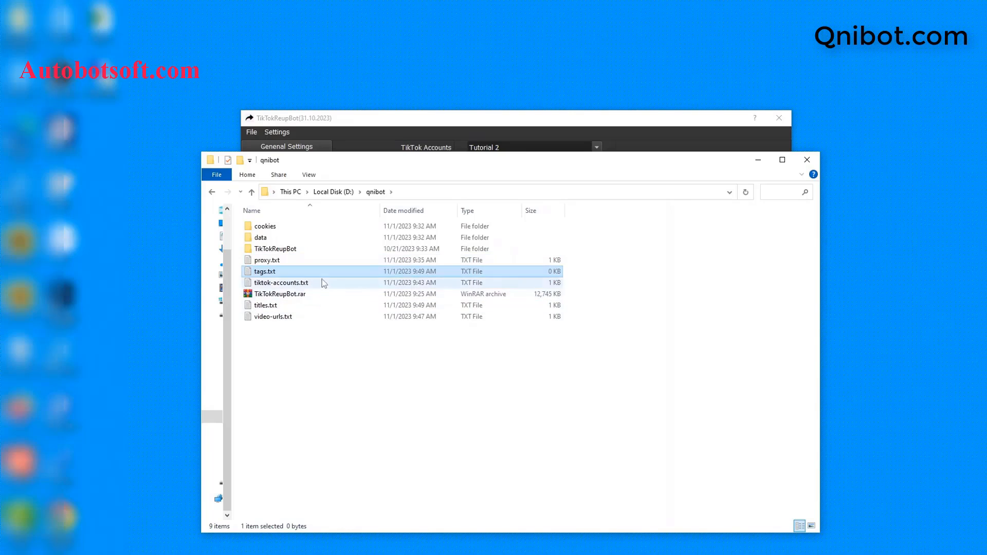
double_click(323, 272)
click(515, 180)
click(568, 295)
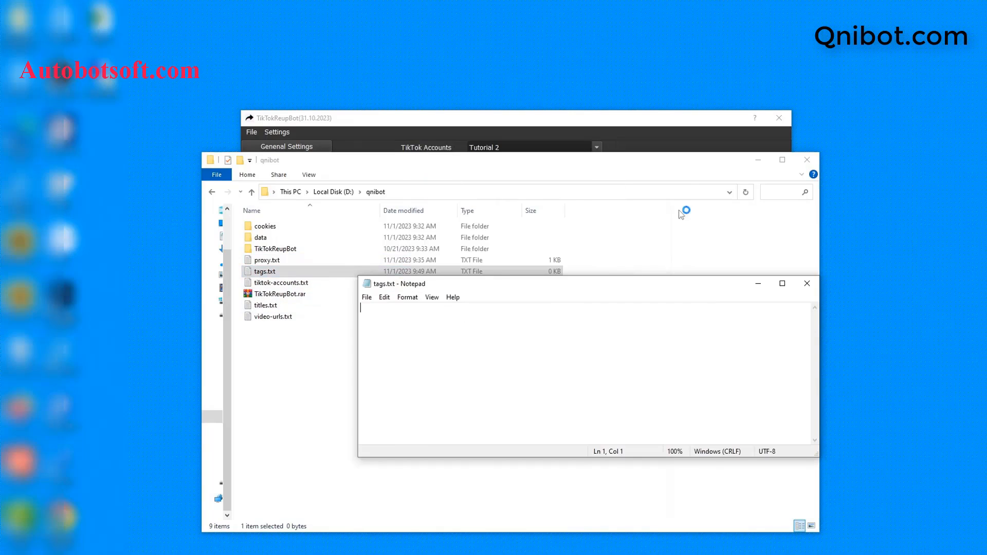
click(758, 160)
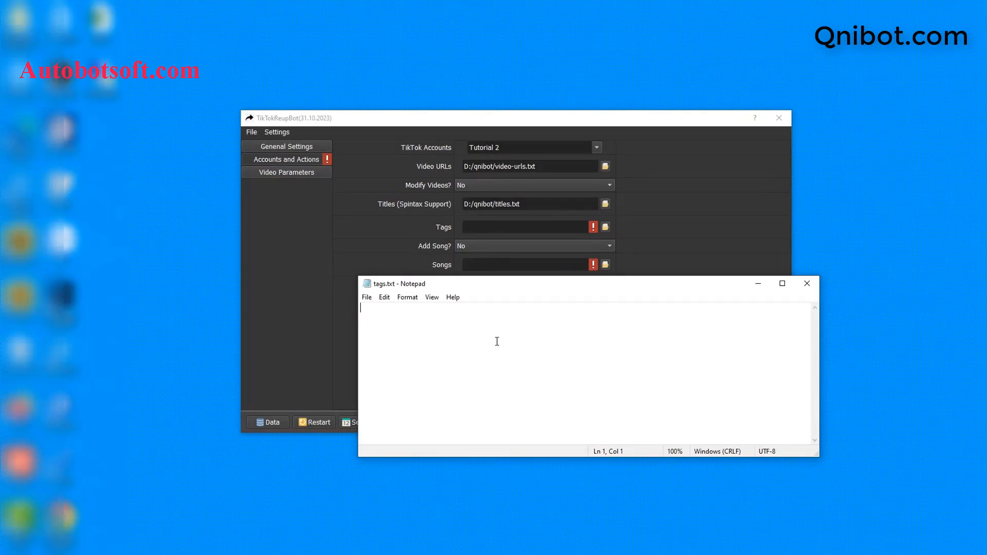
Write the tags tiktok, trending, hot and music video on separate lines in tags.txt and save it.
text(tiktok )
text(tr)
text(e)
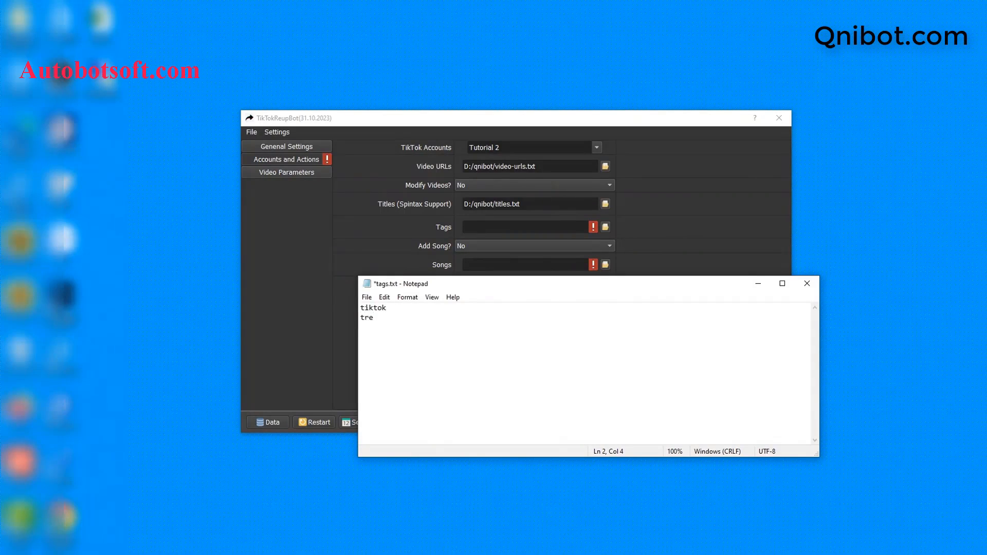
text(nding)
key(Return)
text(hot)
key(Return)
text(music video)
click(367, 298)
click(391, 349)
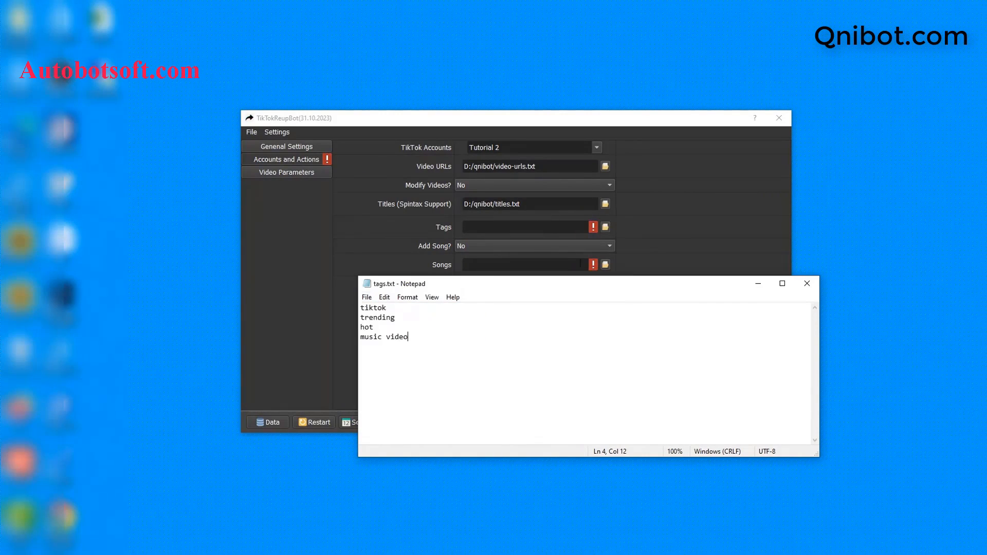
Load tags.txt as the Tags file in TikTokReupBot's video parameters.
click(400, 239)
click(606, 228)
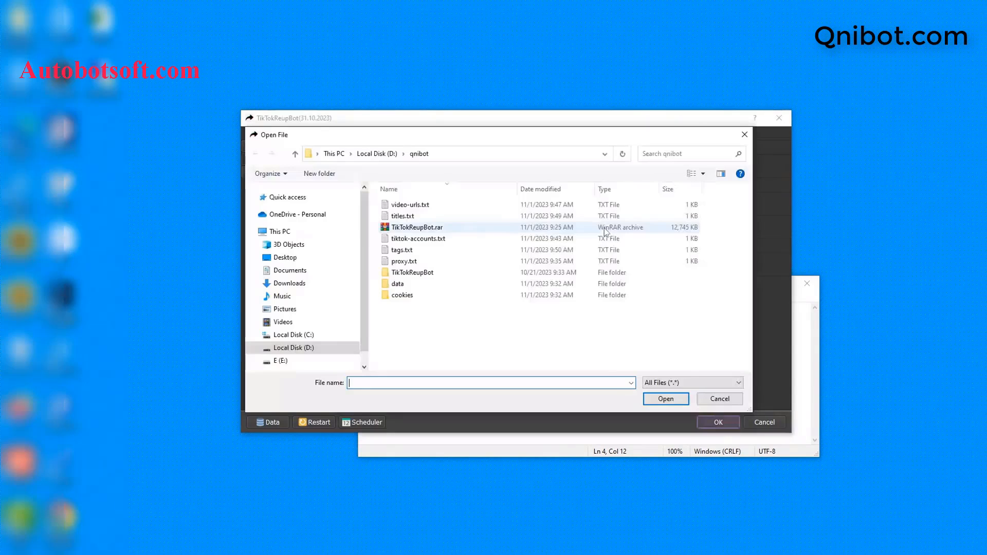
click(406, 250)
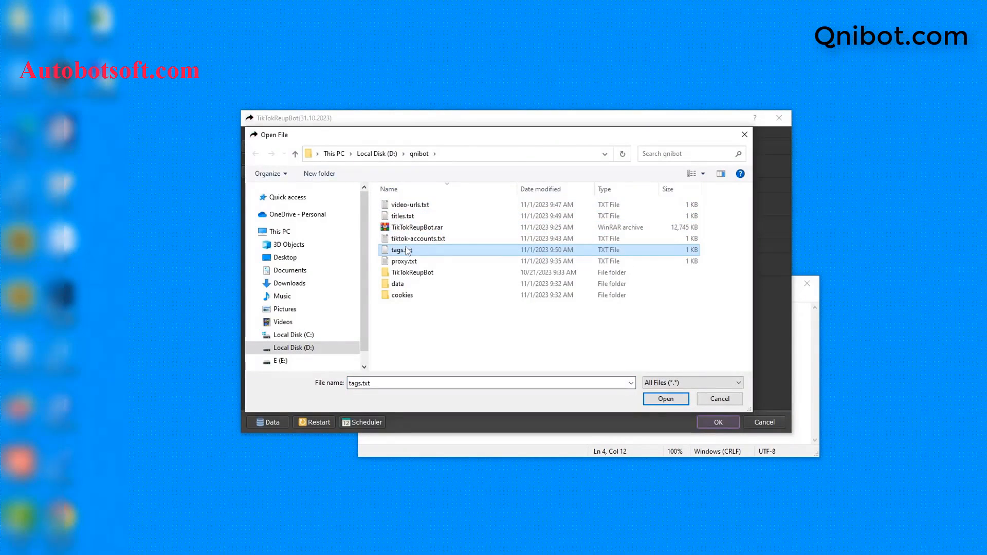